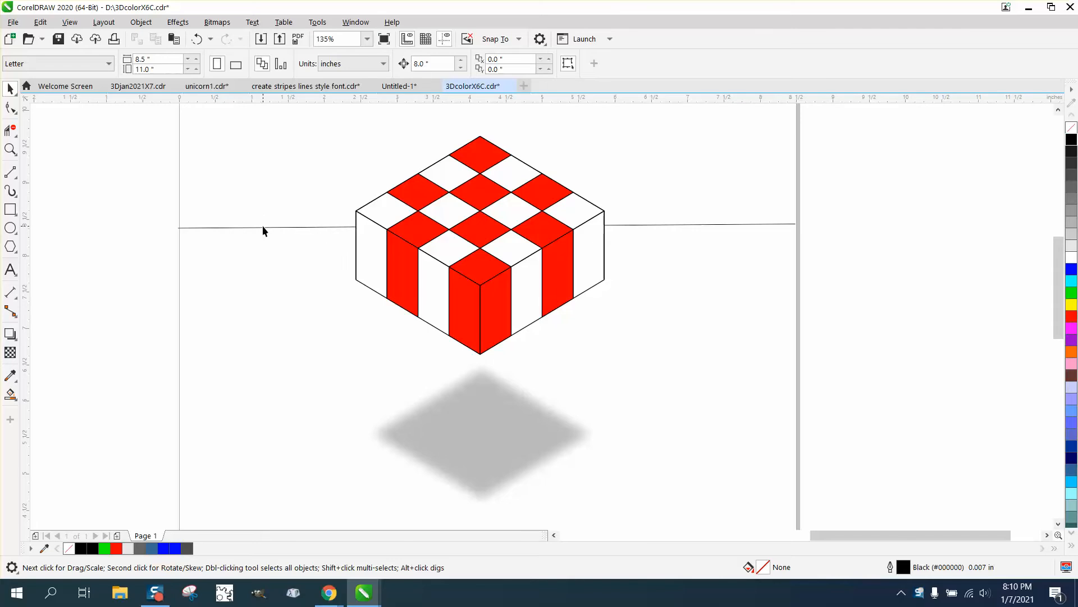
# Step: Nudge the two horizontal lines beside the cube upward off the page by the 8-inch nudge distance
pyautogui.click(265, 227)
pyautogui.press('Up')
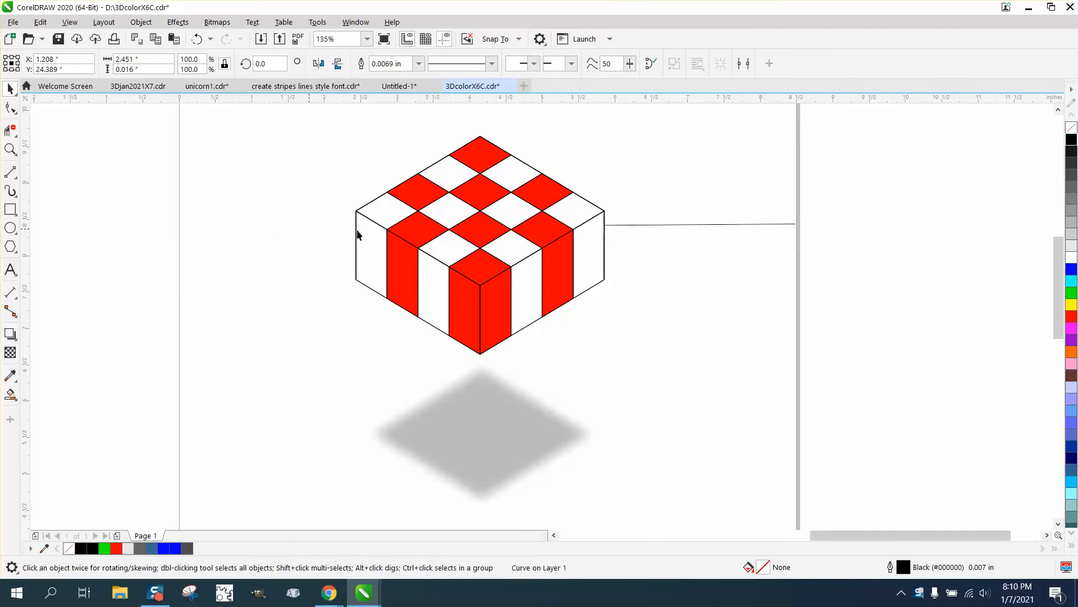
pyautogui.click(643, 225)
pyautogui.press('Up')
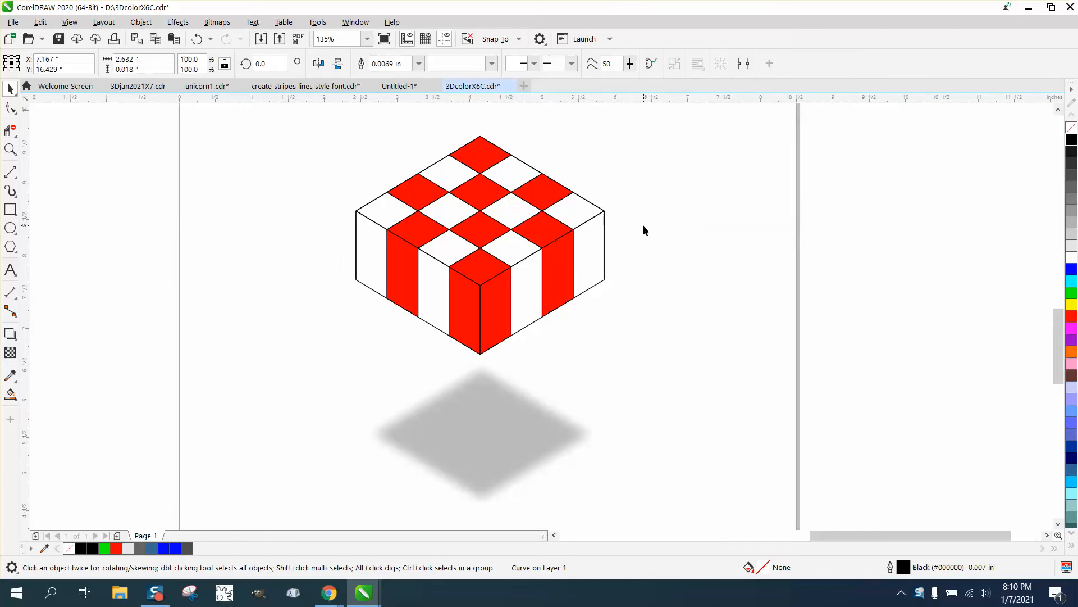
# Step: Select all pieces of the checkered cube and group them
pyautogui.moveTo(345, 180); pyautogui.dragTo(681, 362)
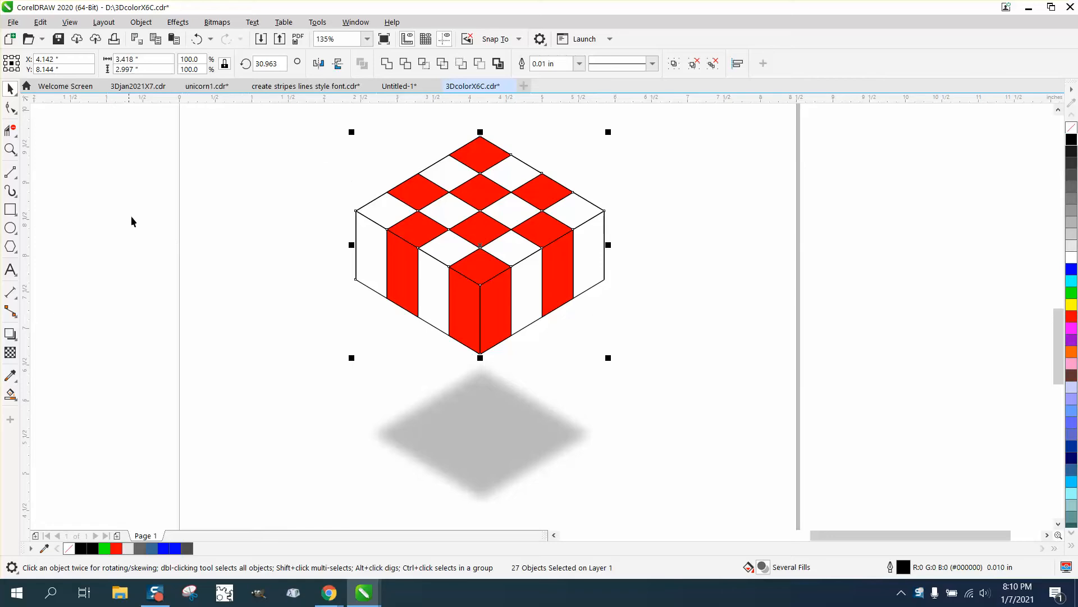
pyautogui.click(141, 22)
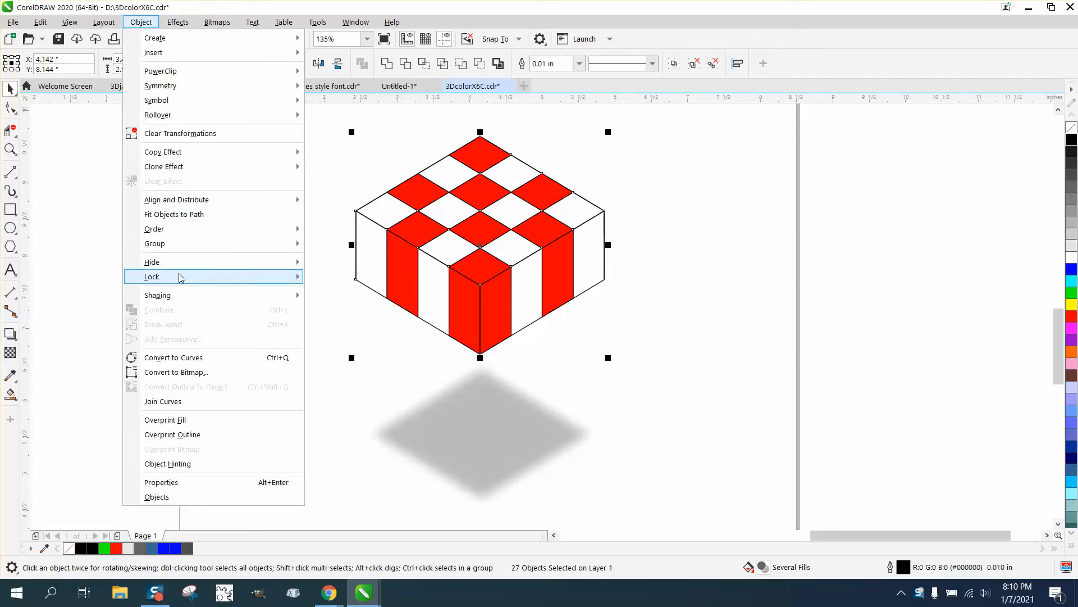
pyautogui.moveTo(174, 243)
pyautogui.click(326, 246)
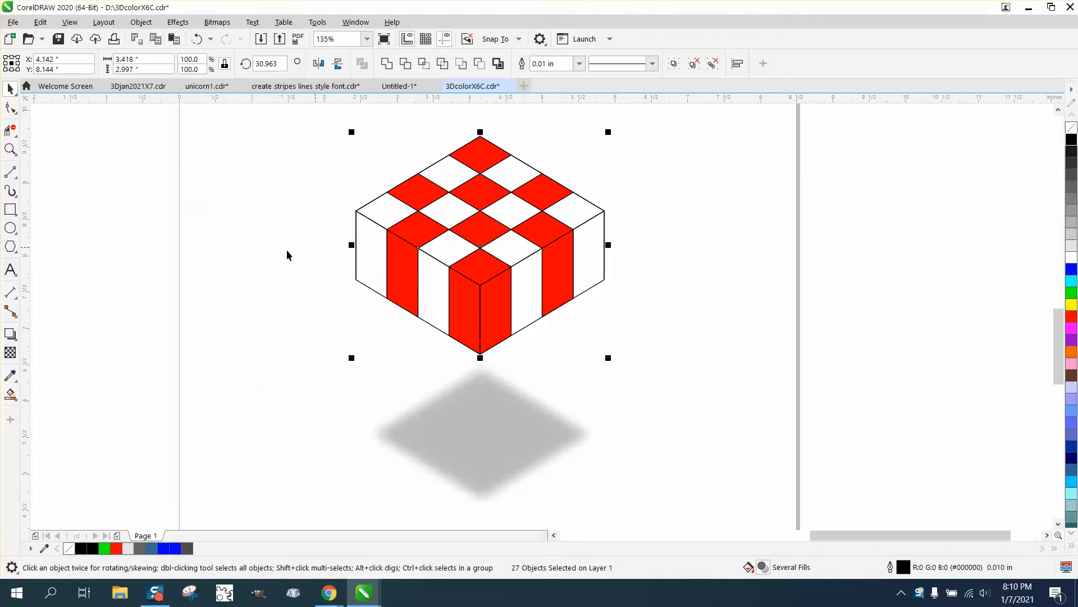
# Step: Apply an envelope to the cube group and delete its midpoint nodes, keeping only the four corner nodes
pyautogui.click(17, 340)
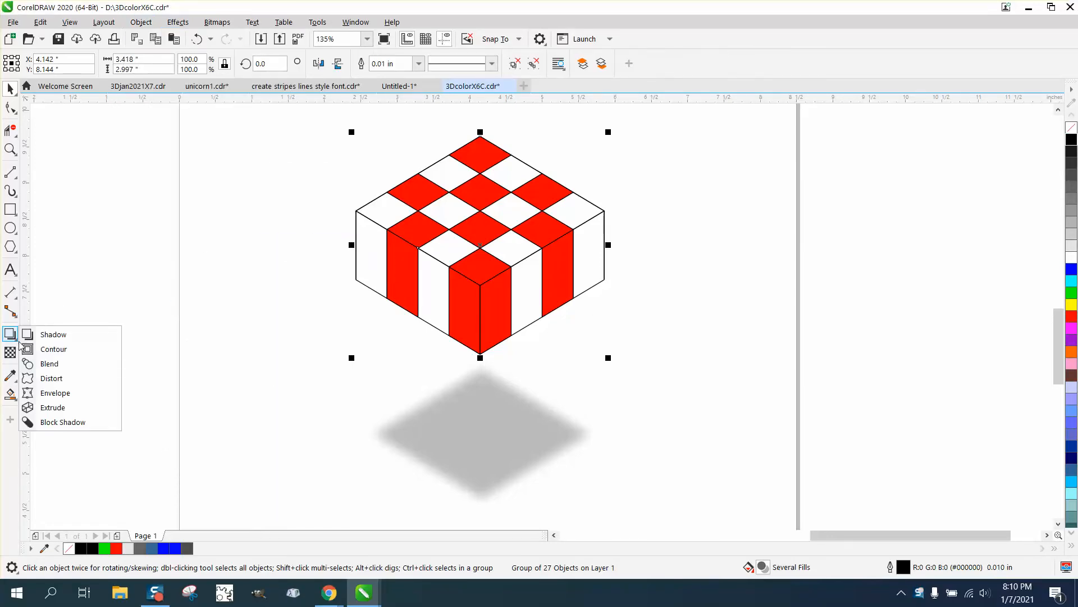
pyautogui.click(48, 390)
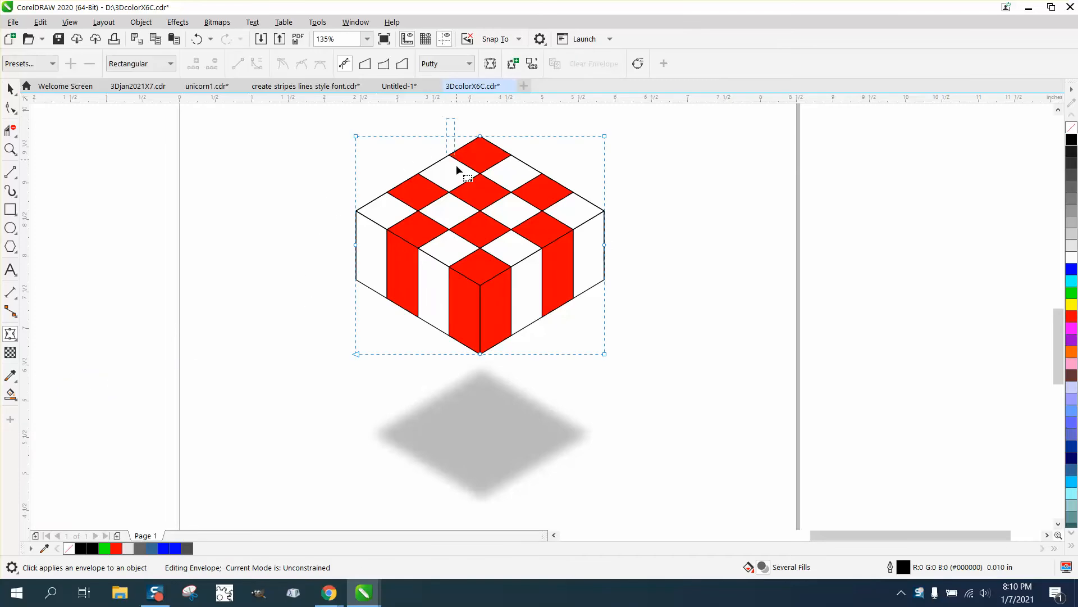
pyautogui.moveTo(456, 165); pyautogui.dragTo(500, 369)
pyautogui.press('Delete')
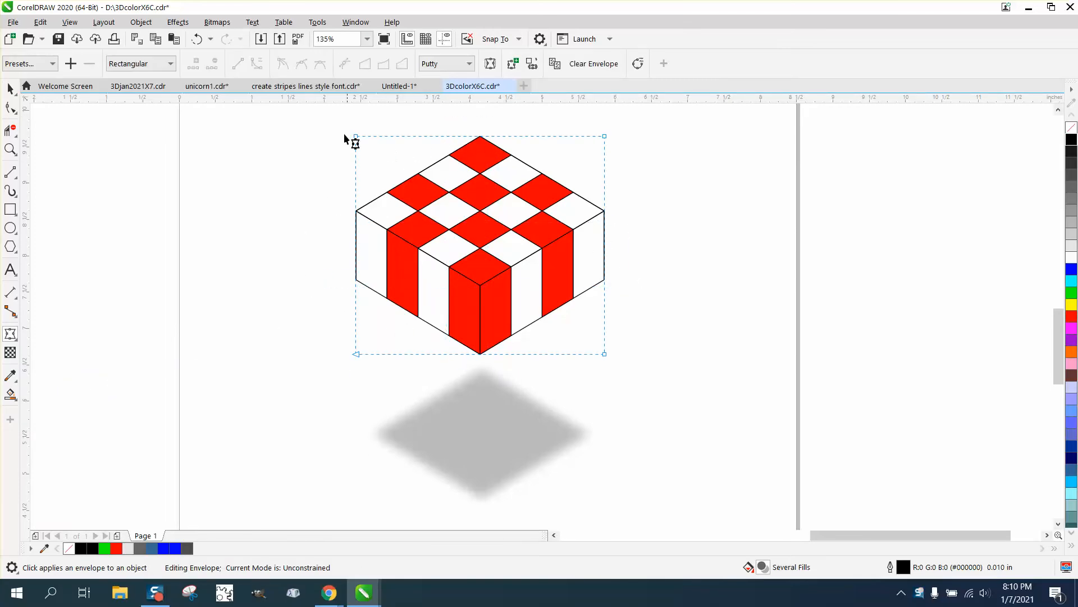
pyautogui.moveTo(338, 127); pyautogui.dragTo(533, 326)
pyautogui.moveTo(660, 389); pyautogui.dragTo(661, 390)
pyautogui.rightClick(605, 354)
pyautogui.click(645, 192)
pyautogui.moveTo(607, 356); pyautogui.dragTo(600, 358)
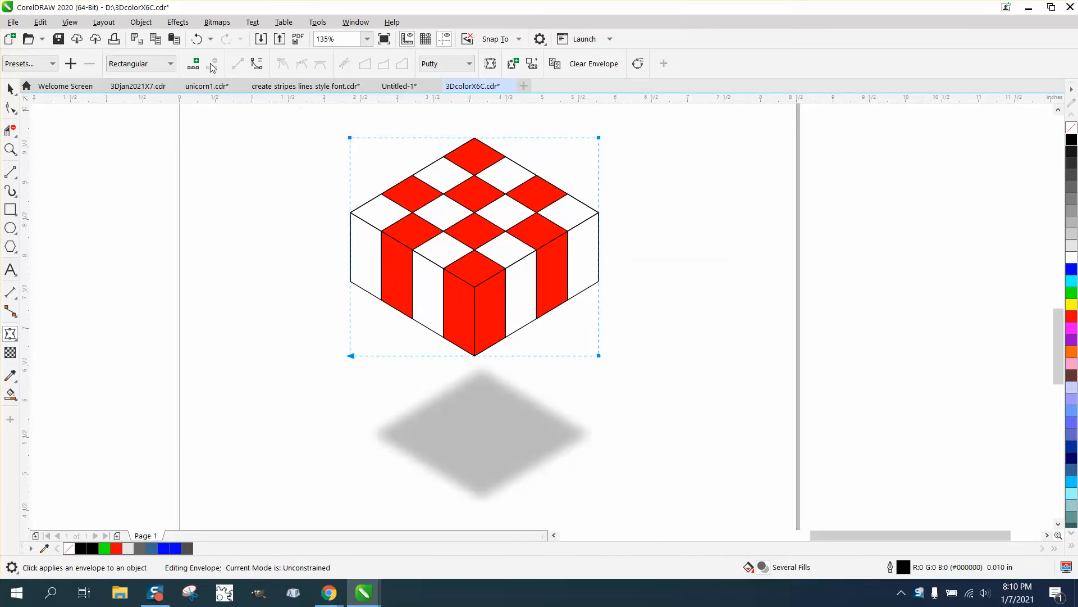
pyautogui.click(196, 39)
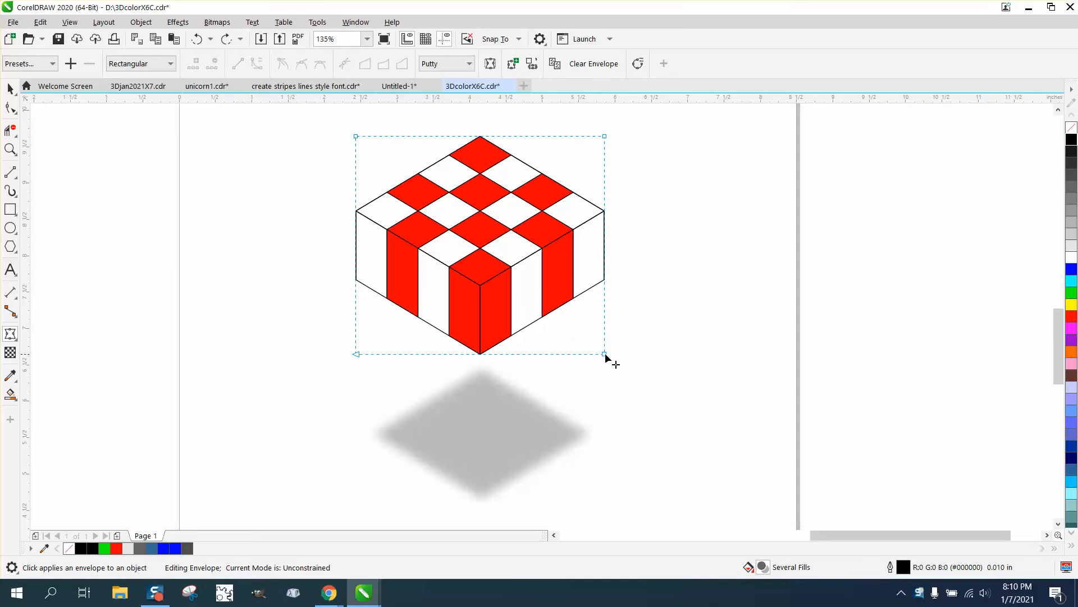
# Step: Move the envelope's two bottom corner nodes inward so the cube tapers toward its base, about 3.15 inches wide overall
pyautogui.moveTo(605, 355); pyautogui.dragTo(591, 357)
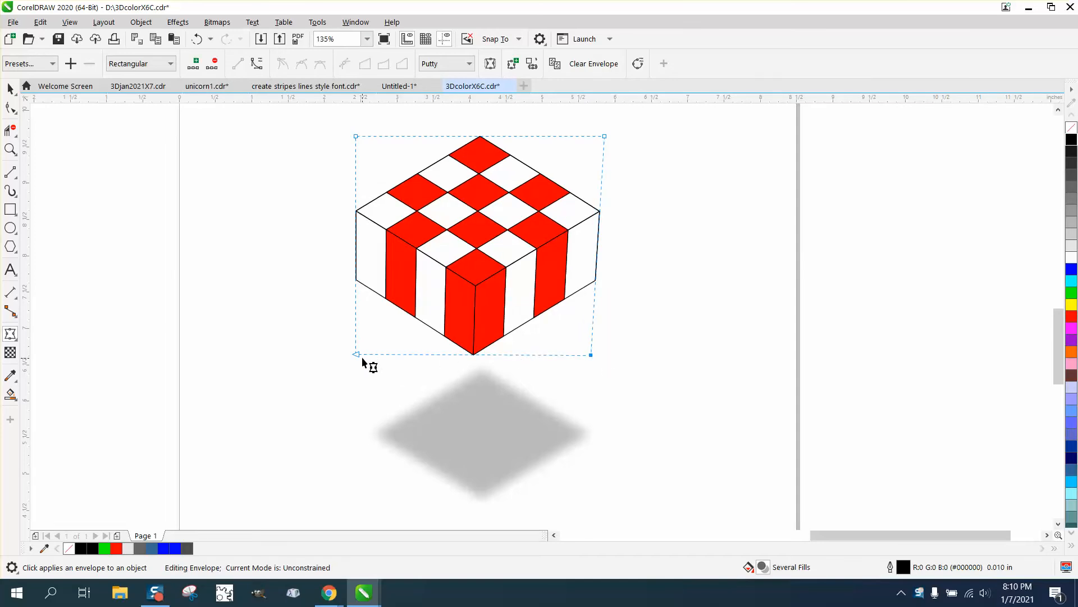
pyautogui.moveTo(360, 356); pyautogui.dragTo(379, 356)
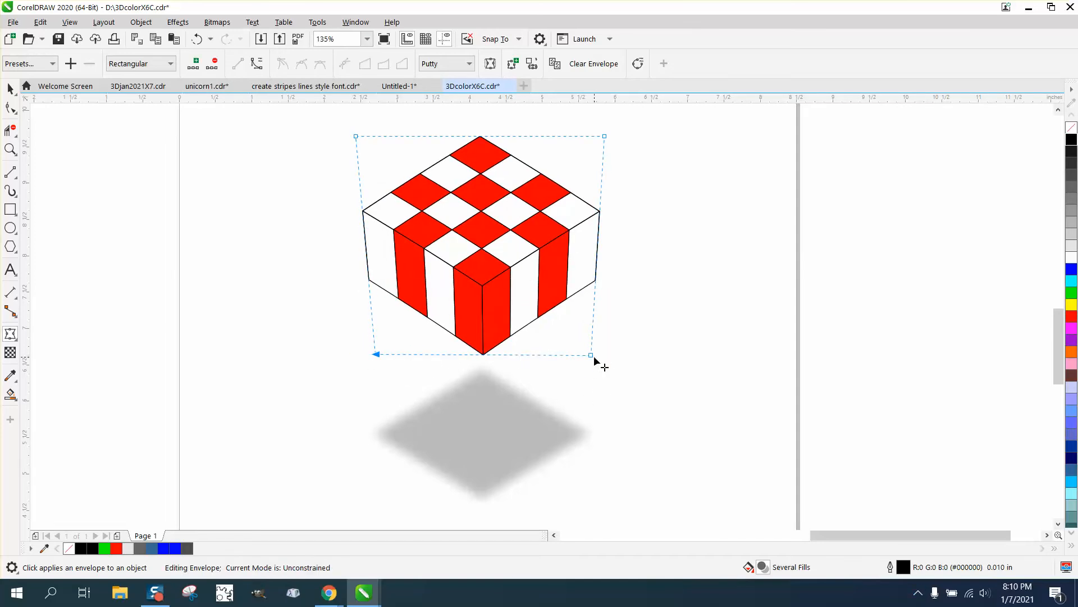
pyautogui.moveTo(595, 357); pyautogui.dragTo(581, 357)
pyautogui.moveTo(381, 356); pyautogui.dragTo(392, 355)
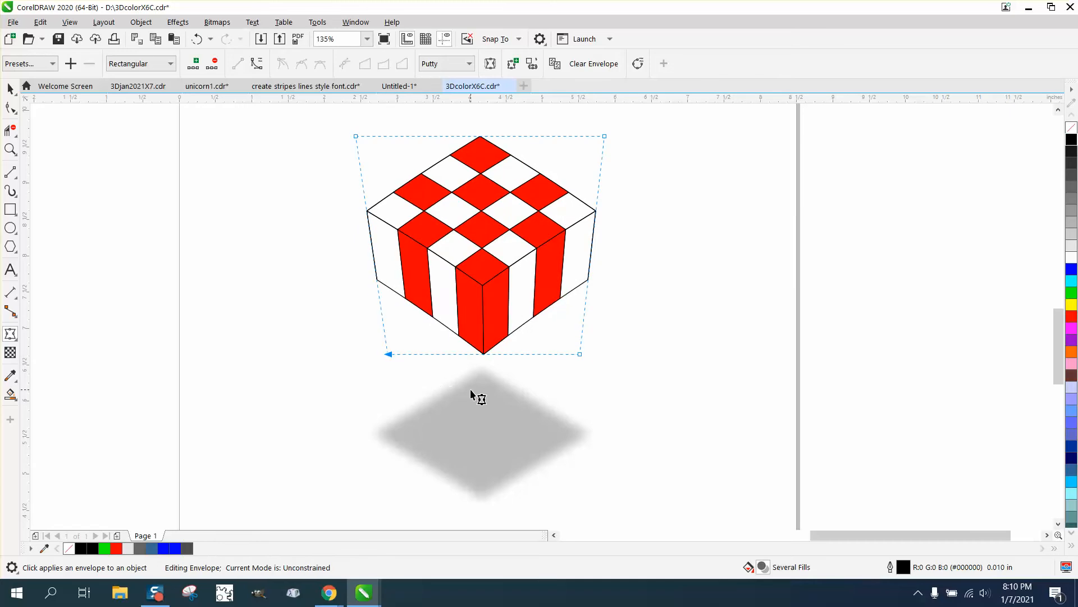
pyautogui.click(10, 89)
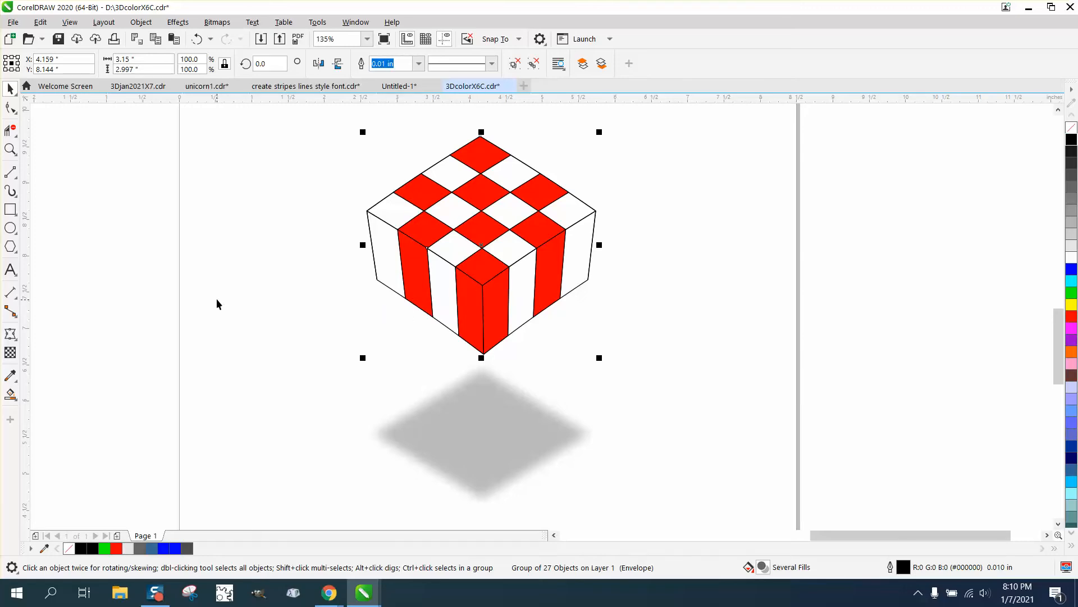
pyautogui.click(11, 395)
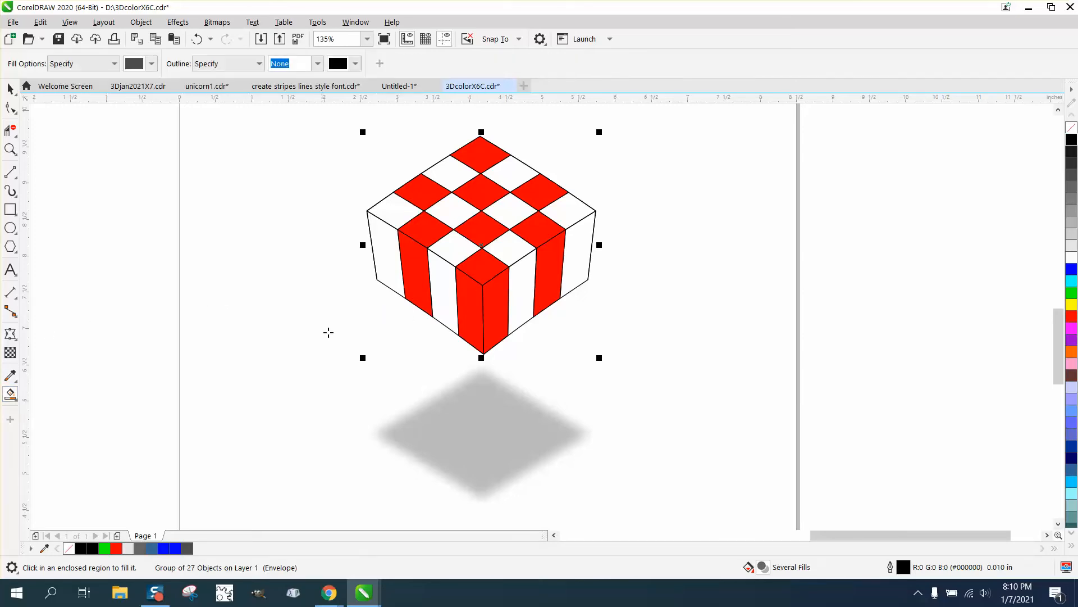
pyautogui.click(386, 254)
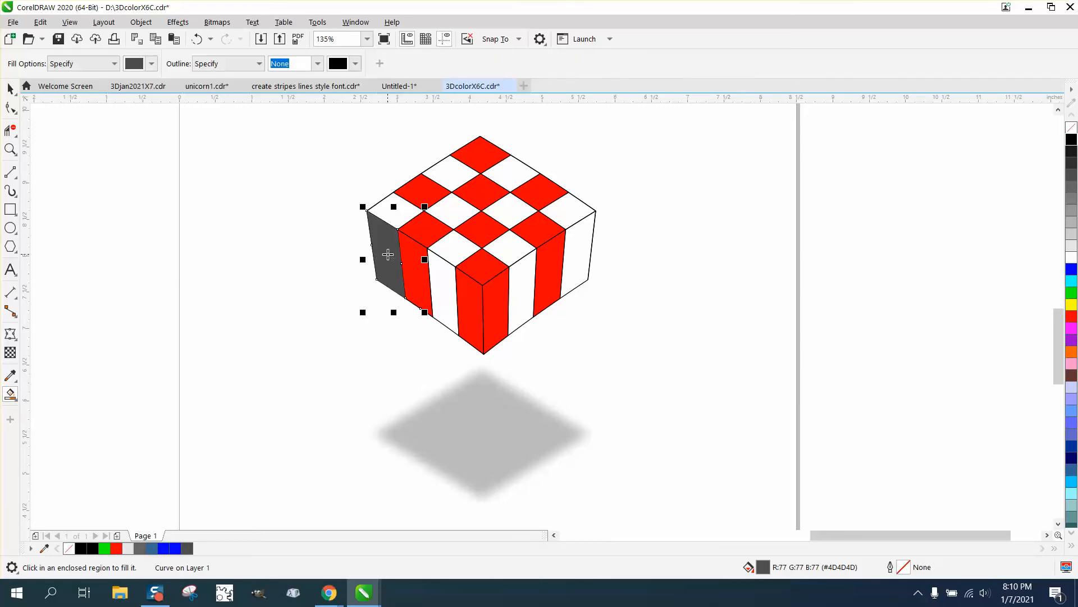
pyautogui.hotkey('ctrl', 'z')
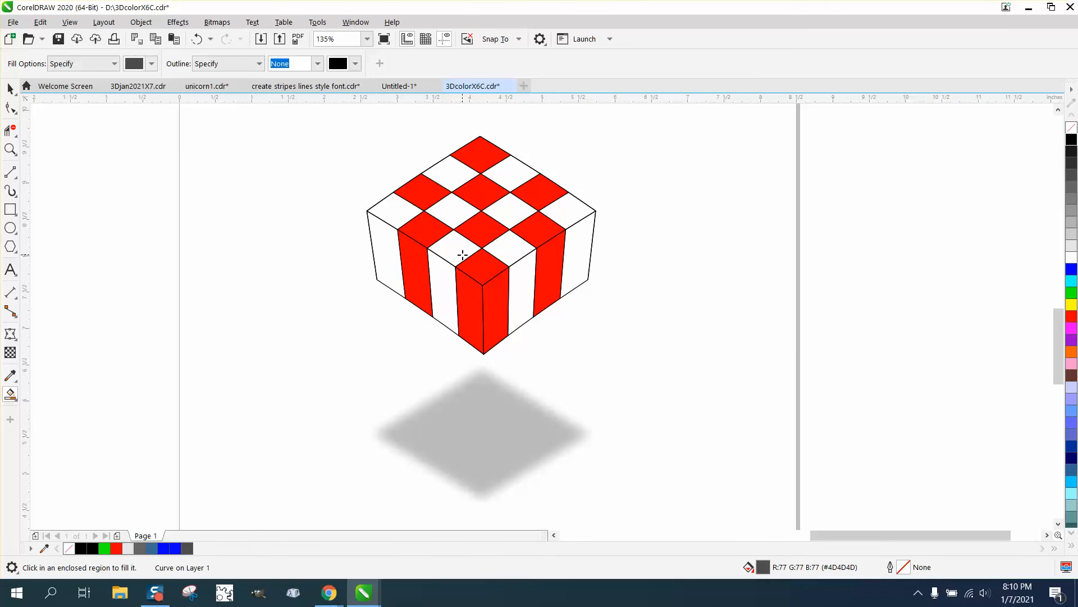
pyautogui.scroll(-3, 462, 255)
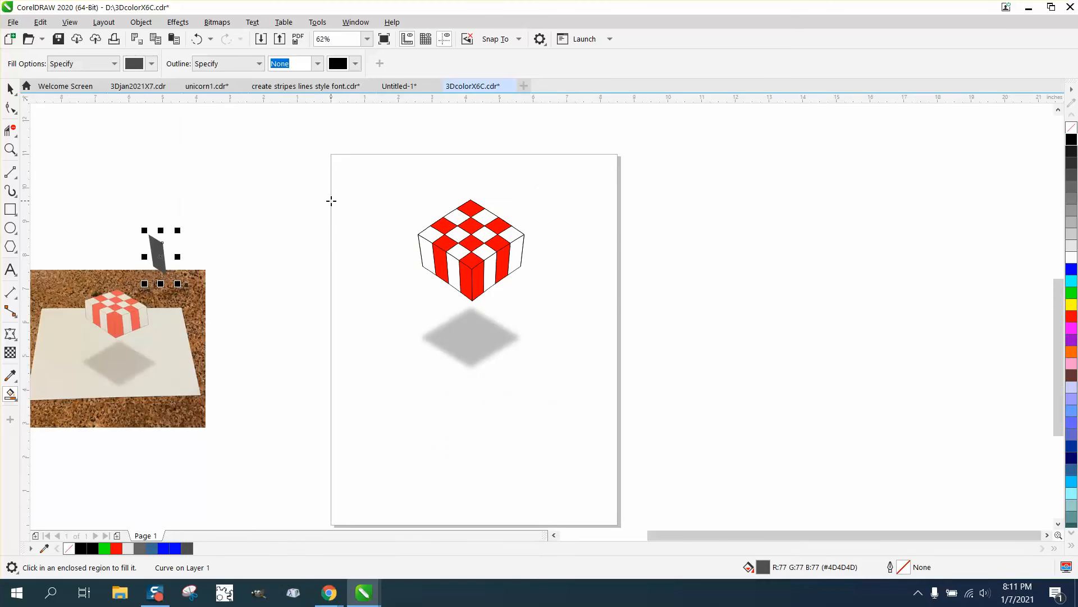
pyautogui.press('Delete')
pyautogui.click(10, 88)
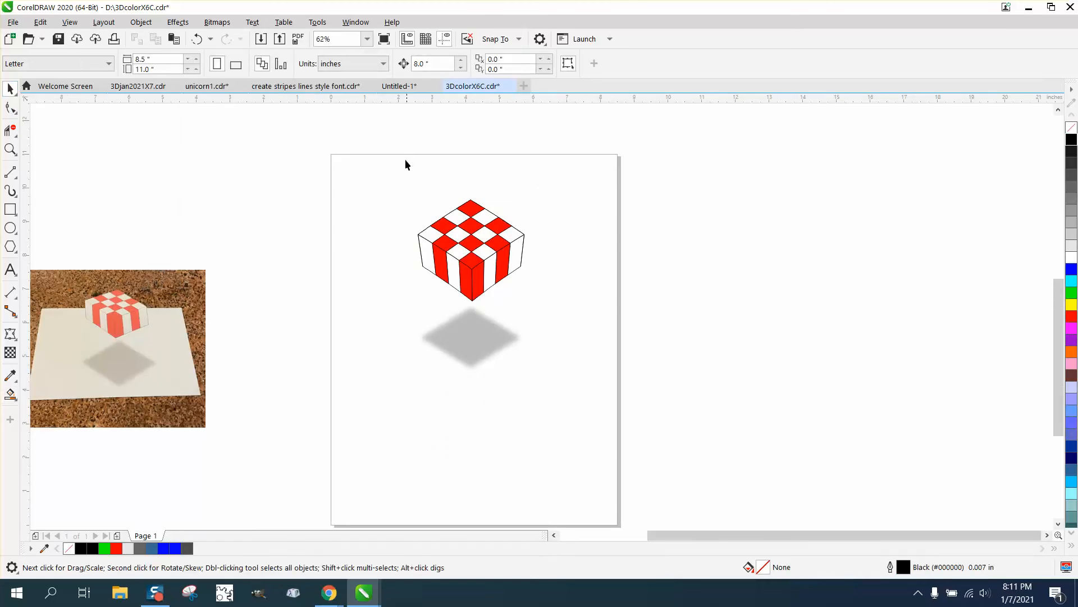
pyautogui.moveTo(394, 167); pyautogui.dragTo(578, 315)
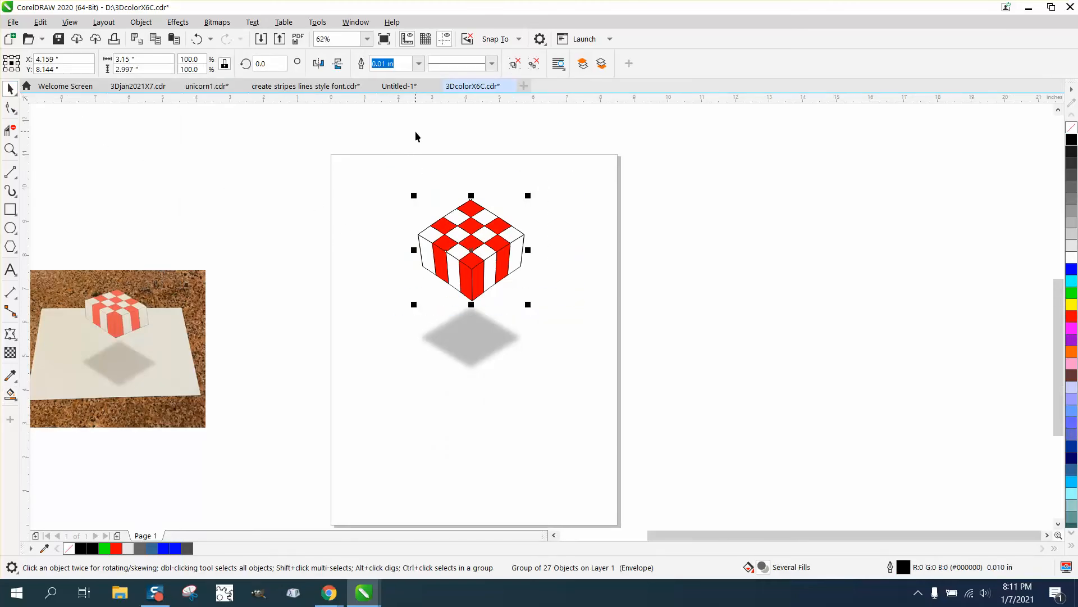
pyautogui.moveTo(411, 160); pyautogui.dragTo(565, 311)
pyautogui.click(389, 181)
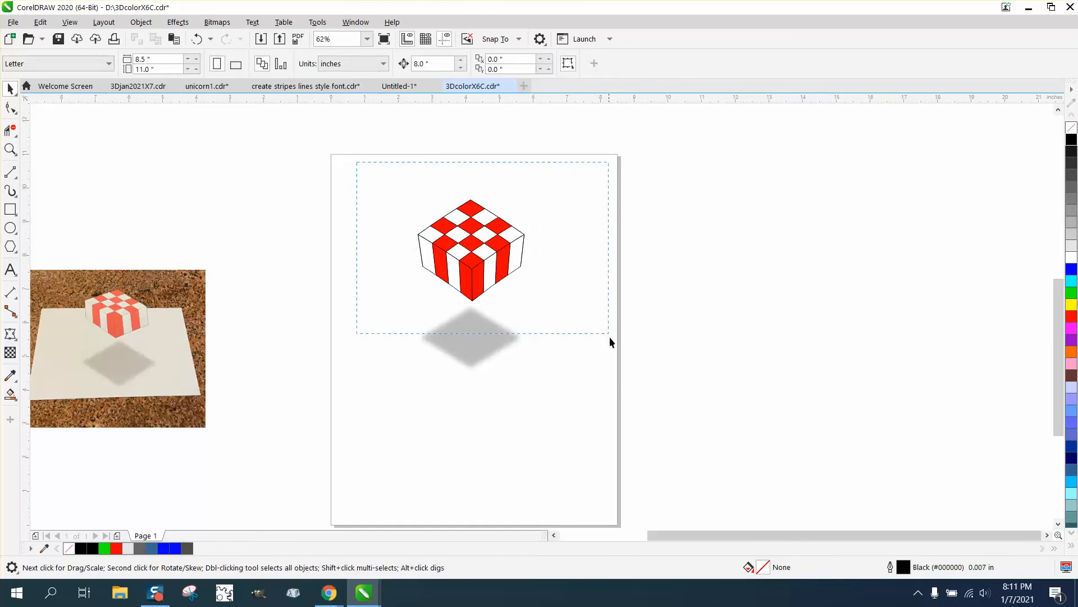
pyautogui.moveTo(610, 338); pyautogui.dragTo(610, 338)
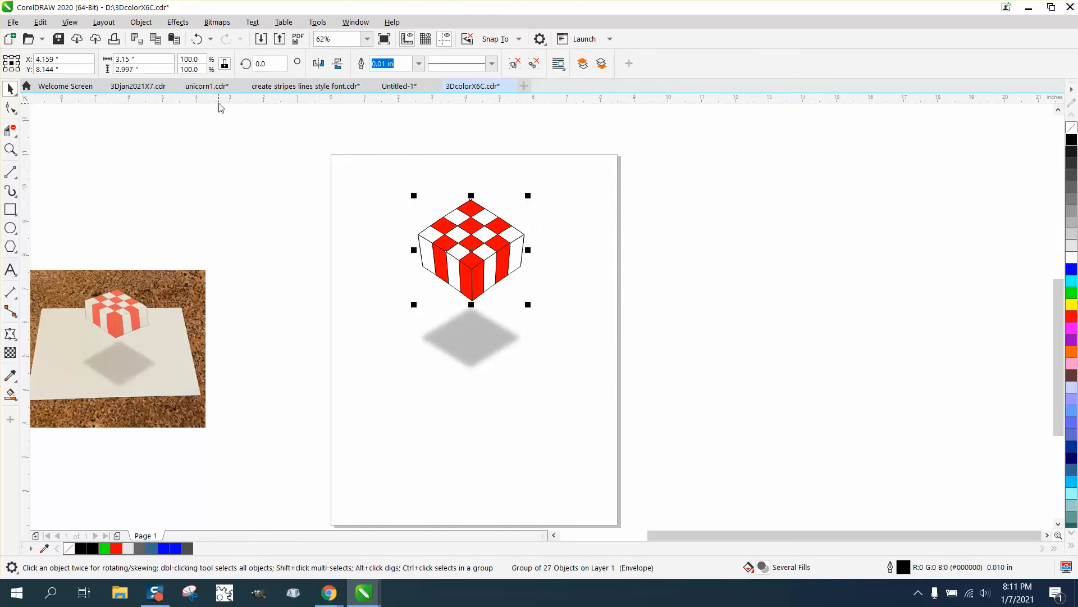
# Step: Clear the selection and set the document's nudge distance to 4 inches
pyautogui.click(379, 127)
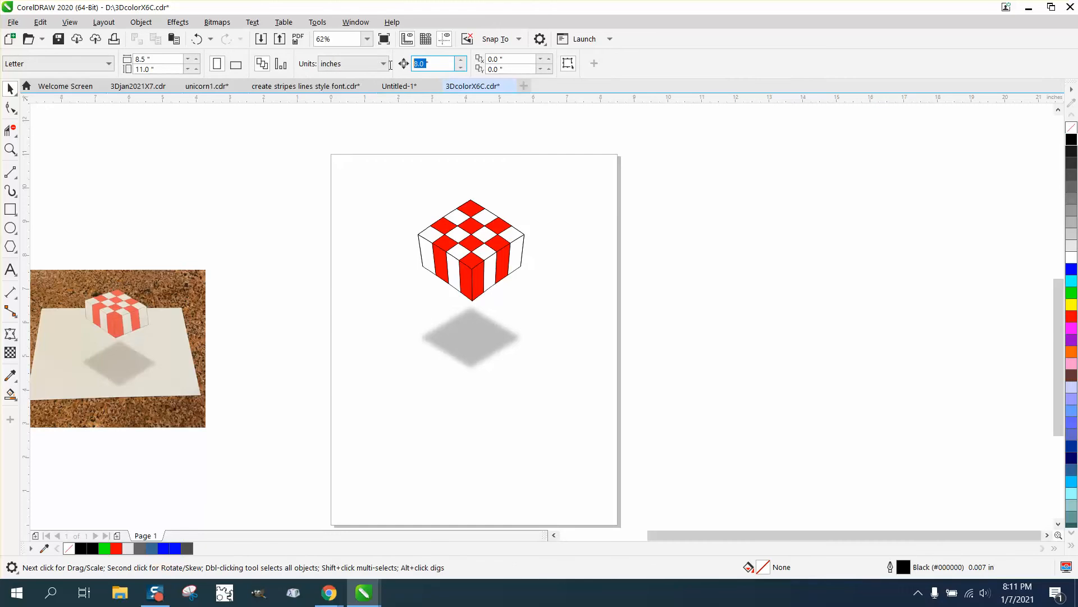
pyautogui.write('4')
pyautogui.press('Return')
# Step: Smart Fill the cube's four white side stripes in dark gray, nudging each new shape 4 inches to the right
pyautogui.click(11, 395)
pyautogui.click(424, 260)
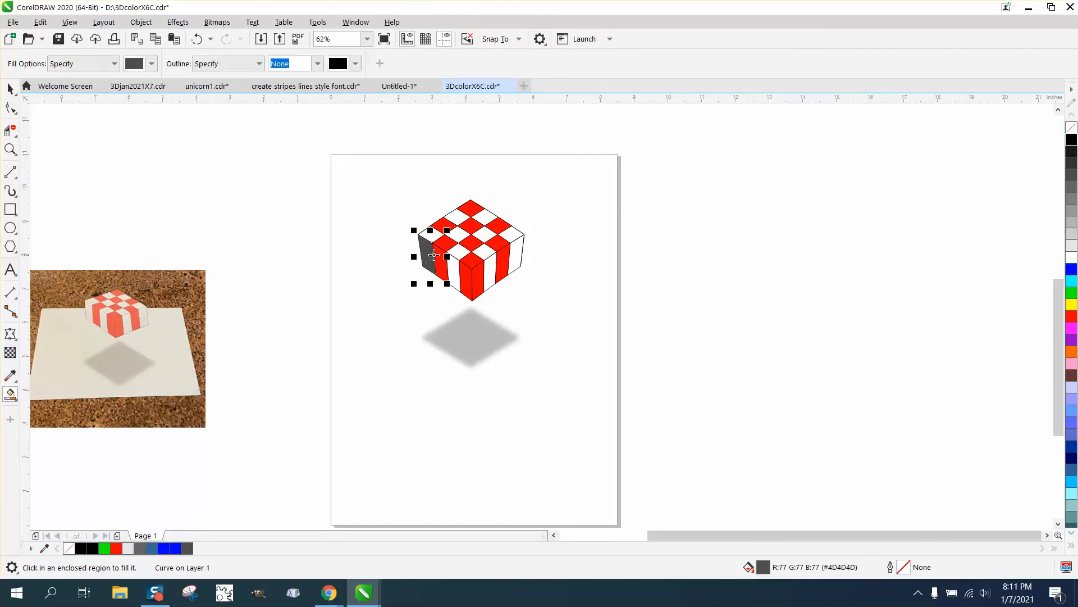
pyautogui.press('Right')
pyautogui.click(451, 266)
pyautogui.press('Right')
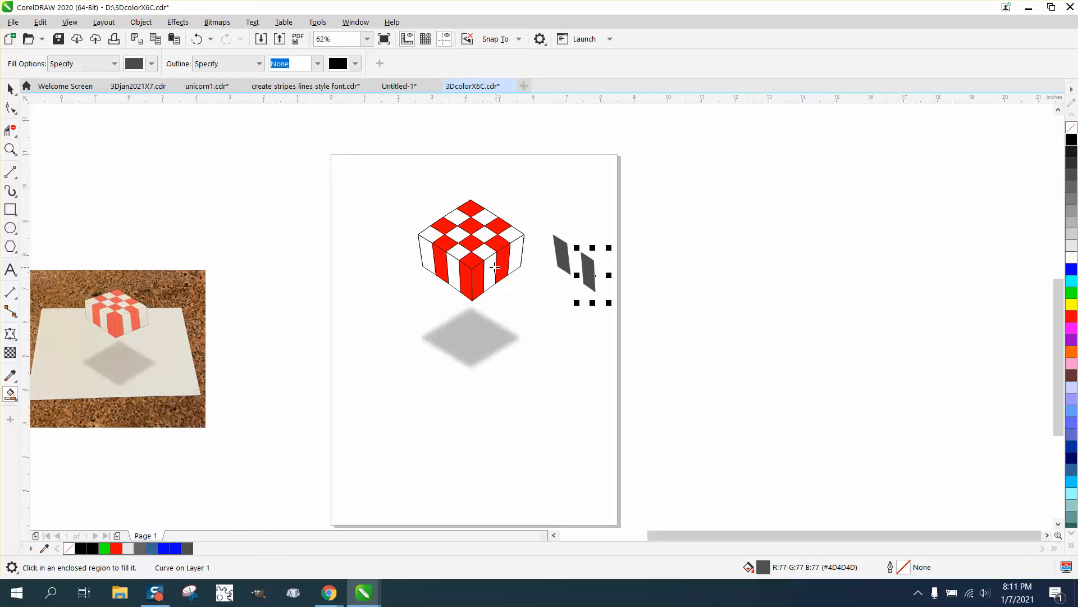
pyautogui.click(494, 272)
pyautogui.press('Right')
pyautogui.click(522, 253)
pyautogui.press('Right')
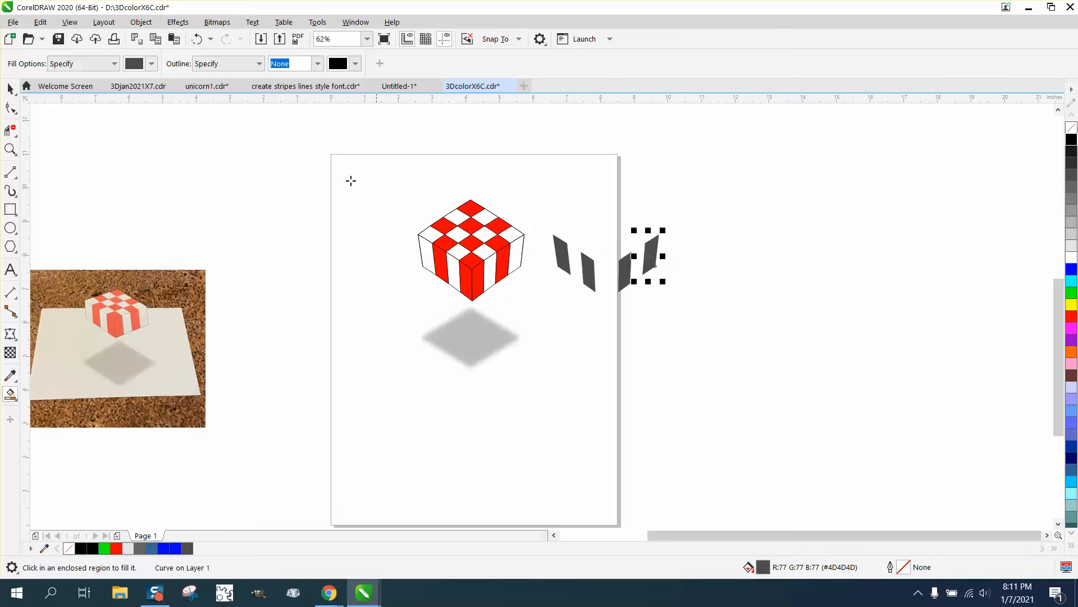
# Step: Select the four dark gray stripe shapes and nudge them another 4 inches right, off the page
pyautogui.click(10, 88)
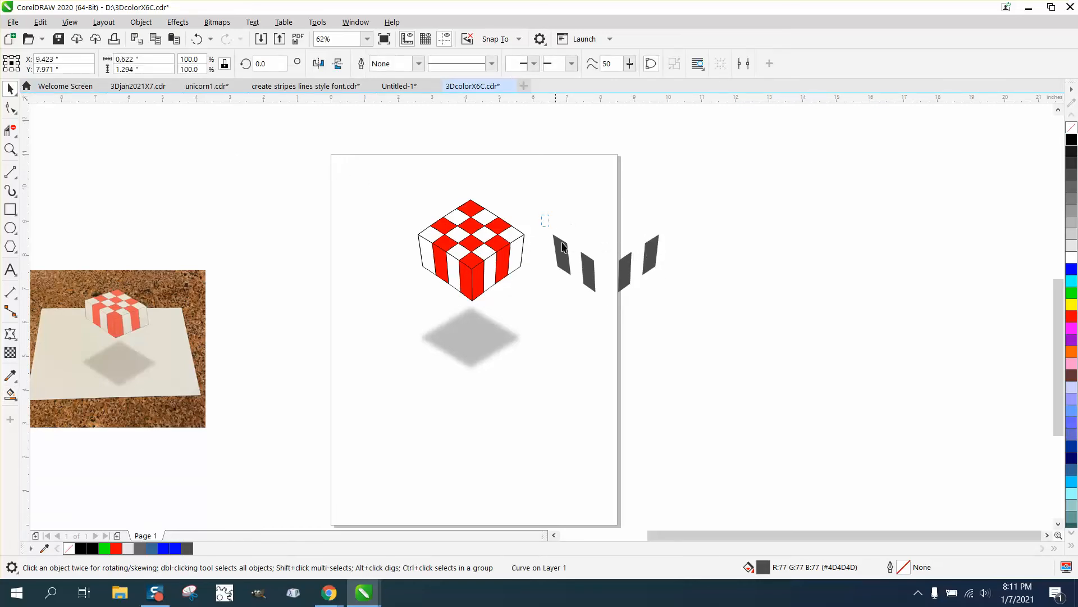
pyautogui.moveTo(543, 220); pyautogui.dragTo(726, 331)
pyautogui.press('Right')
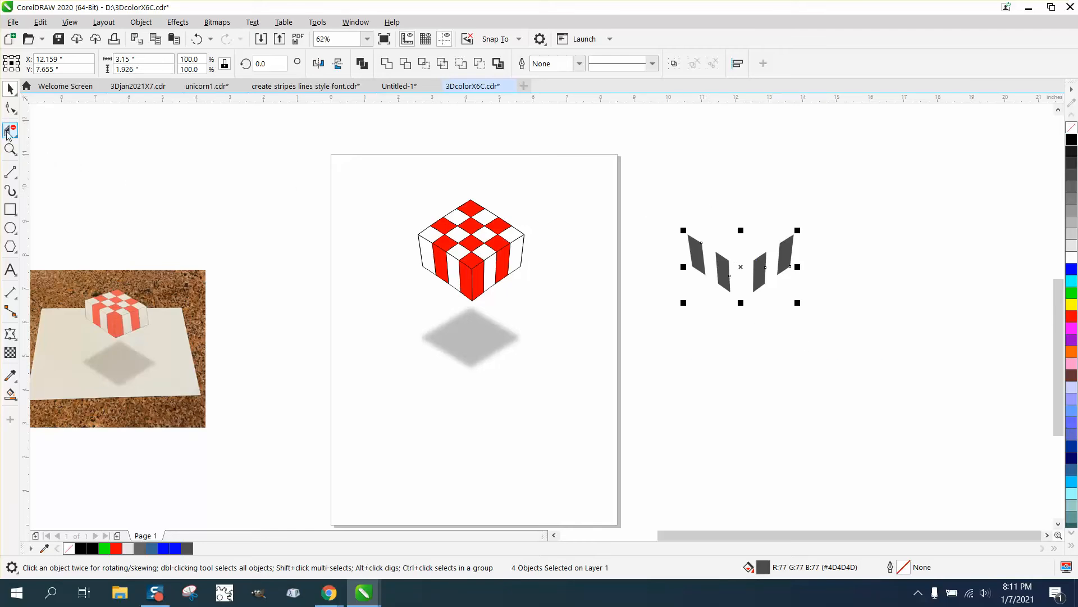
# Step: Recolor all four stripe shapes with the light gray fill #E6E6E6
pyautogui.click(10, 149)
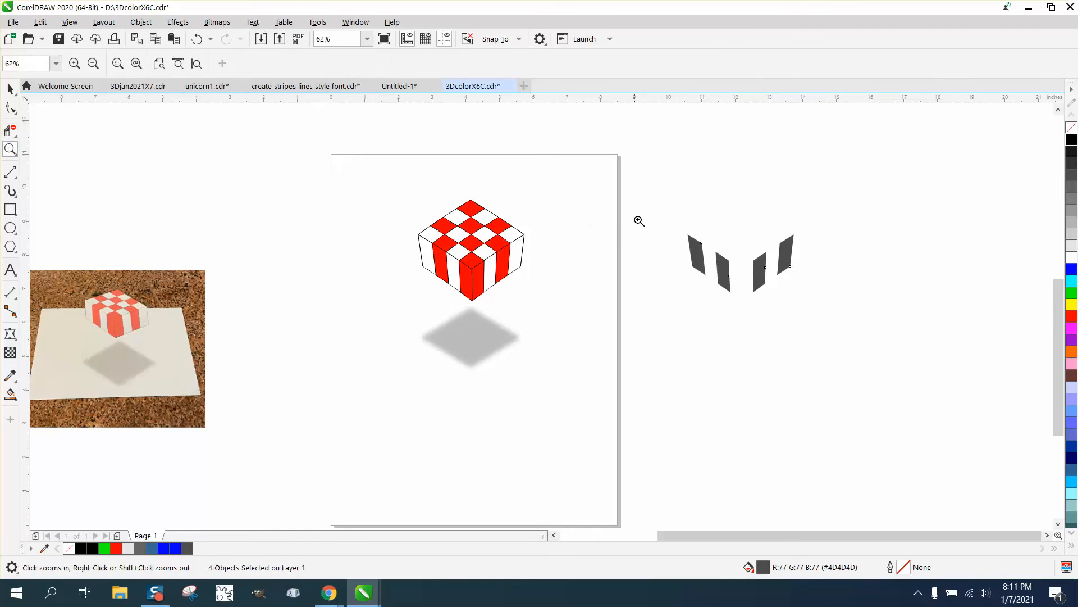
pyautogui.moveTo(652, 218); pyautogui.dragTo(860, 345)
pyautogui.click(10, 89)
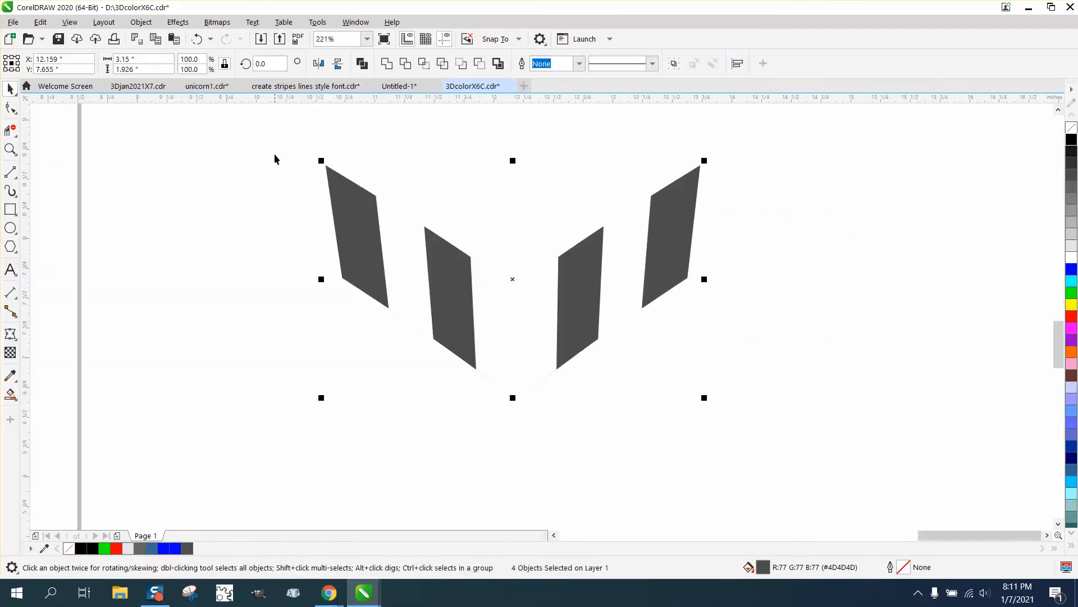
pyautogui.moveTo(276, 145); pyautogui.dragTo(833, 408)
pyautogui.click(1073, 248)
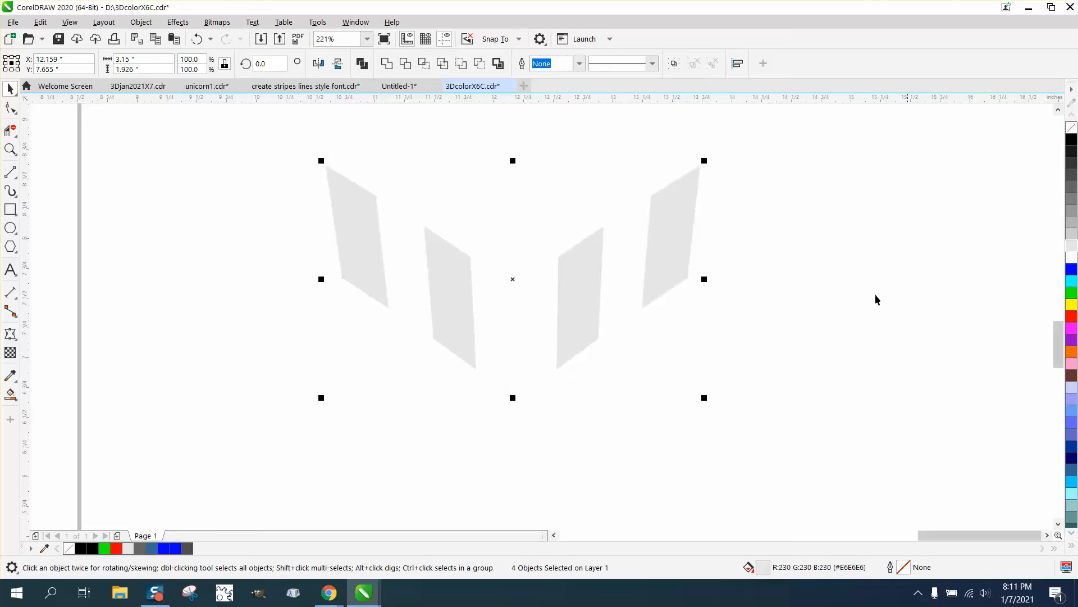
# Step: Apply a vertical fountain fill to the leftmost off-page stripe, fading from light gray near its lower end up to white
pyautogui.scroll(-3, 398, 327)
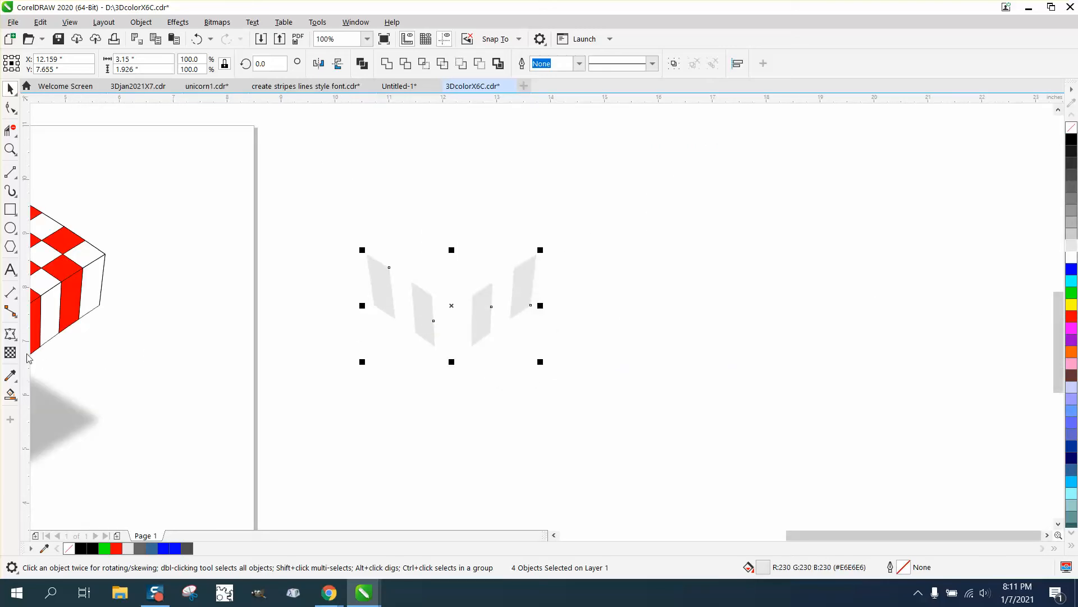
pyautogui.click(16, 403)
pyautogui.click(31, 392)
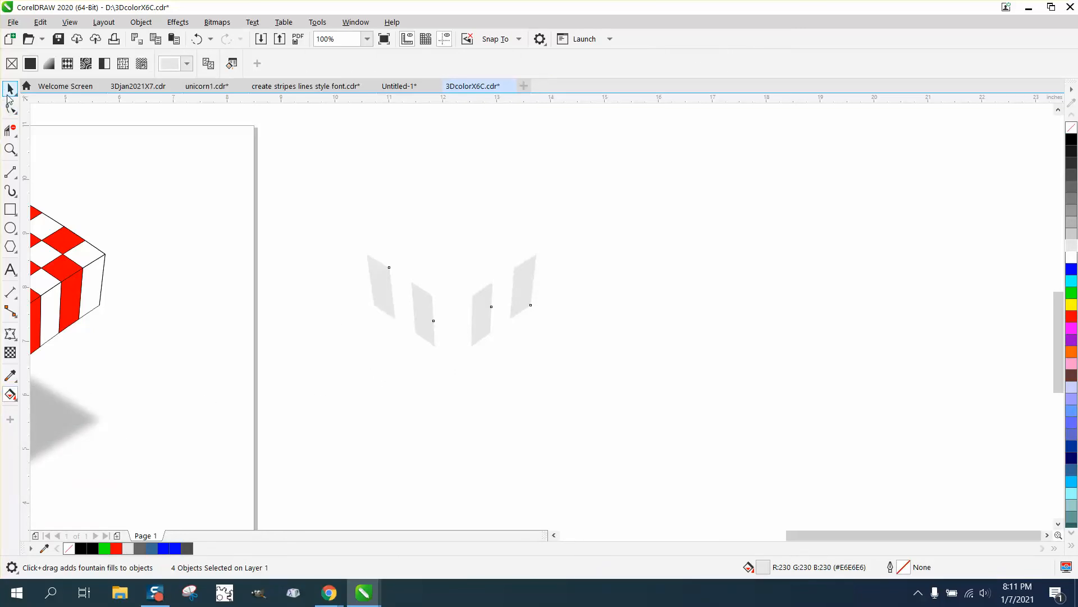
pyautogui.click(10, 88)
pyautogui.click(208, 120)
pyautogui.click(382, 284)
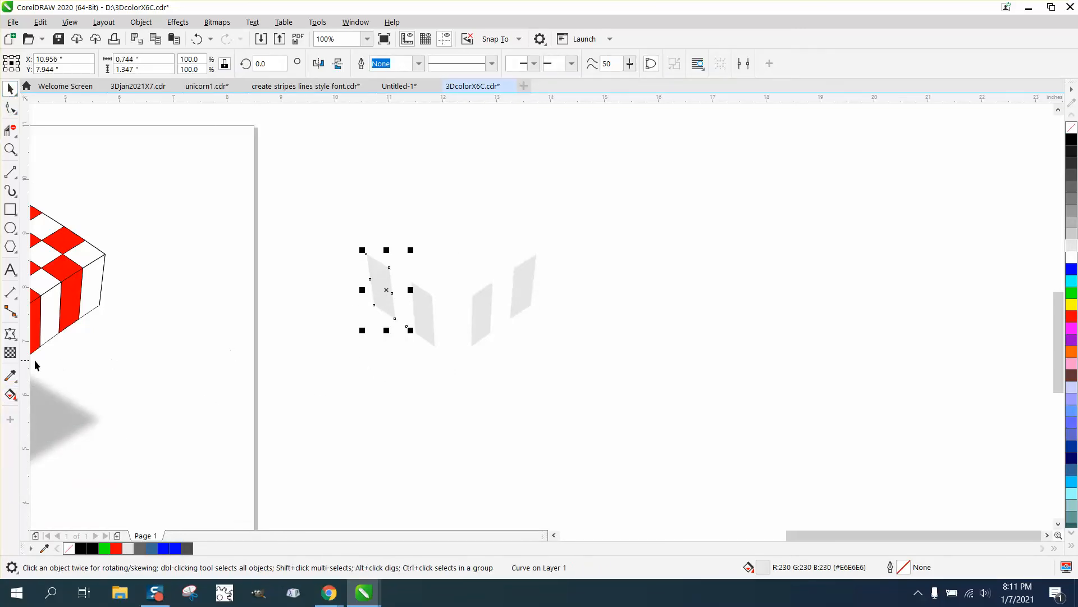
pyautogui.click(17, 403)
pyautogui.click(52, 395)
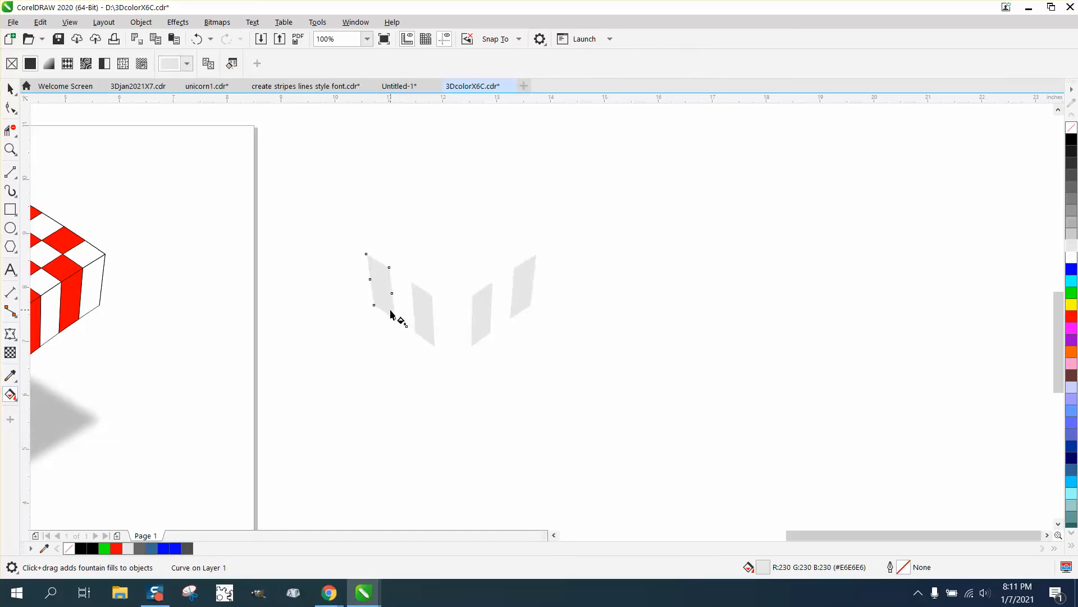
pyautogui.moveTo(385, 305); pyautogui.dragTo(381, 269)
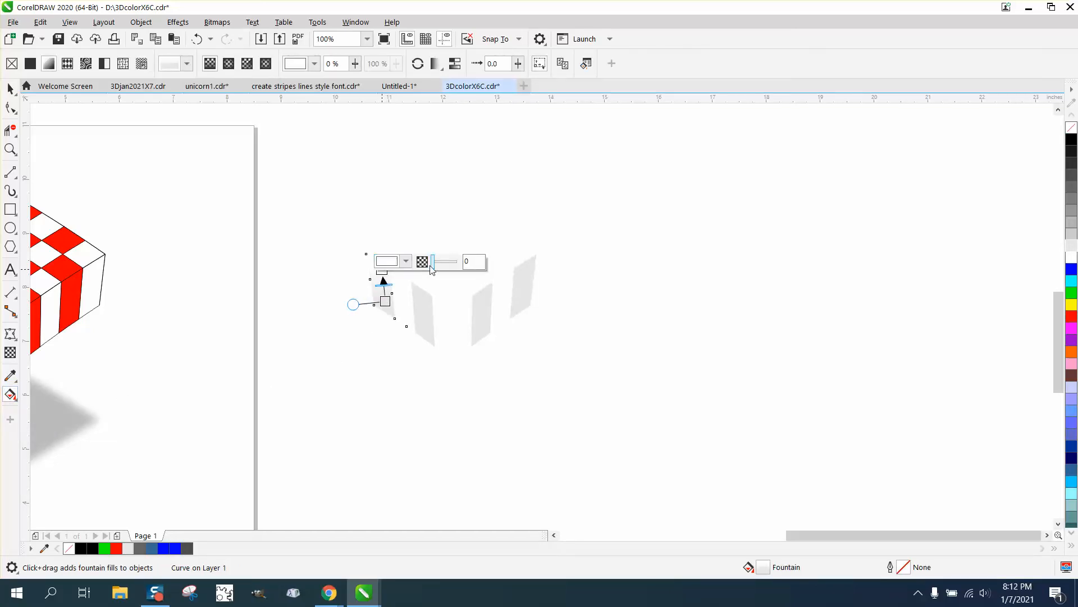
# Step: Extend the white end of the leftmost stripe's fountain fill up to the stripe's upper tip
pyautogui.click(10, 149)
pyautogui.moveTo(313, 224); pyautogui.dragTo(600, 370)
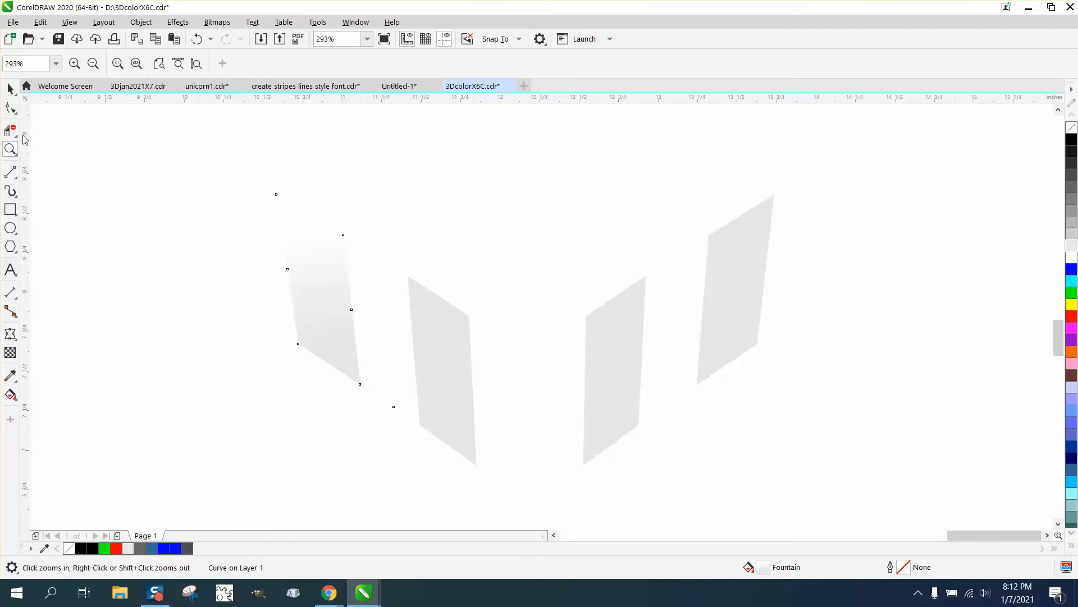
pyautogui.click(11, 334)
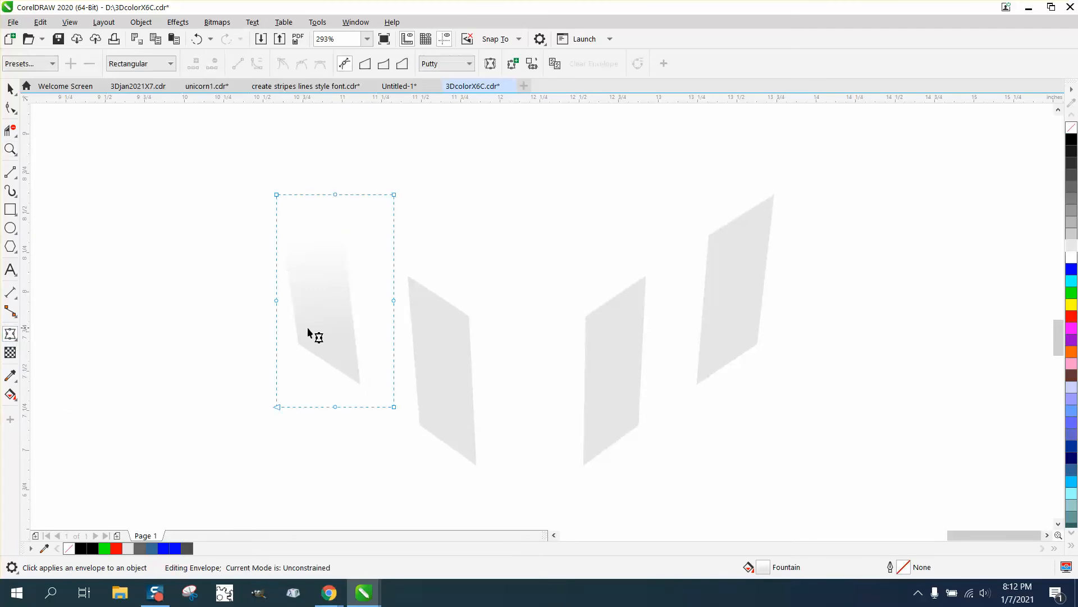
pyautogui.click(11, 395)
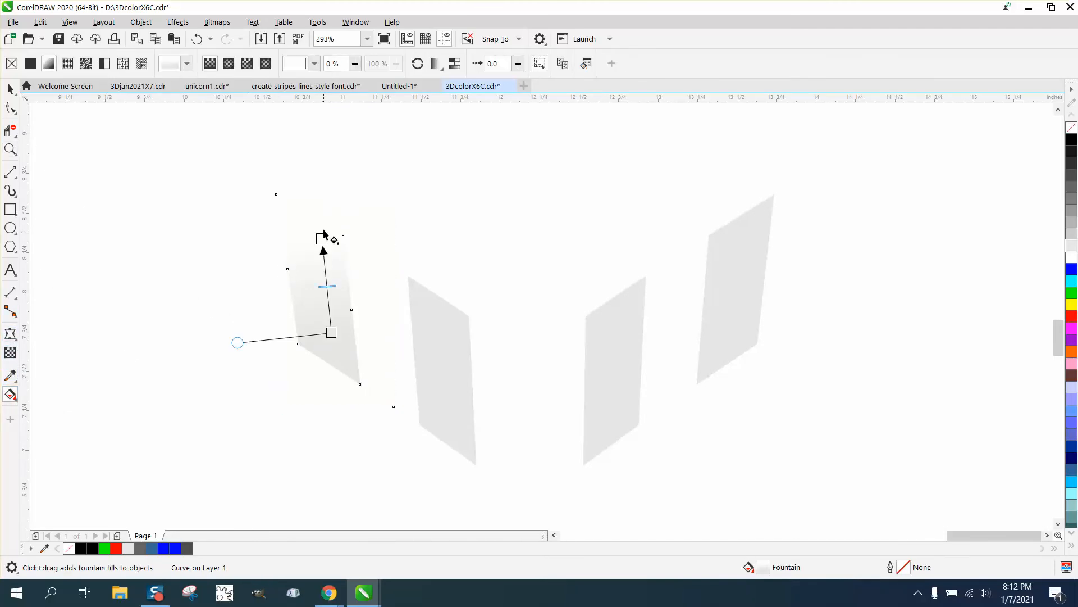
pyautogui.moveTo(324, 233); pyautogui.dragTo(324, 197)
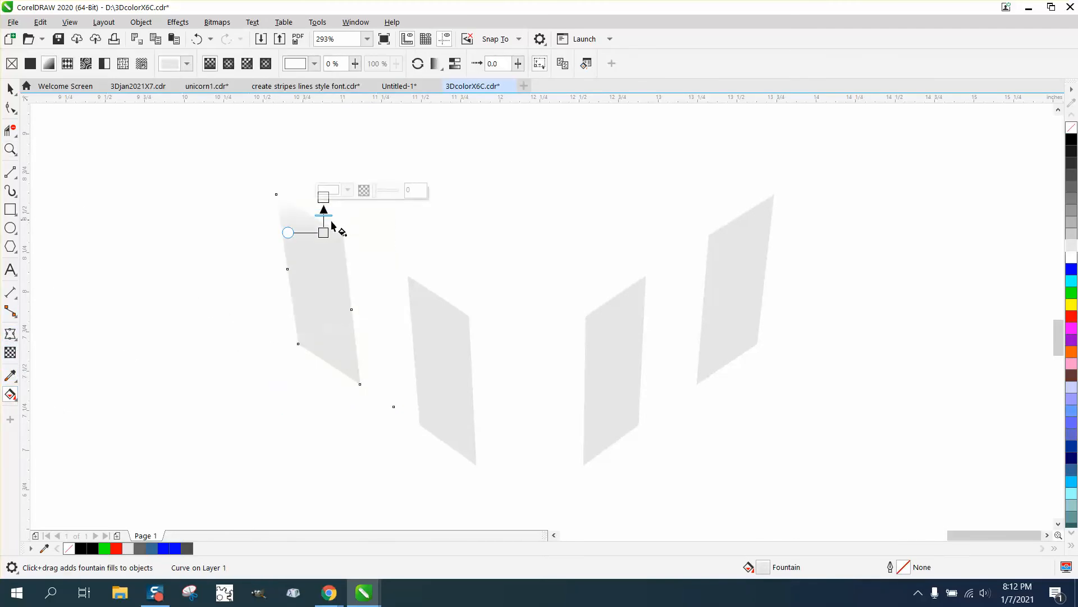
pyautogui.click(199, 40)
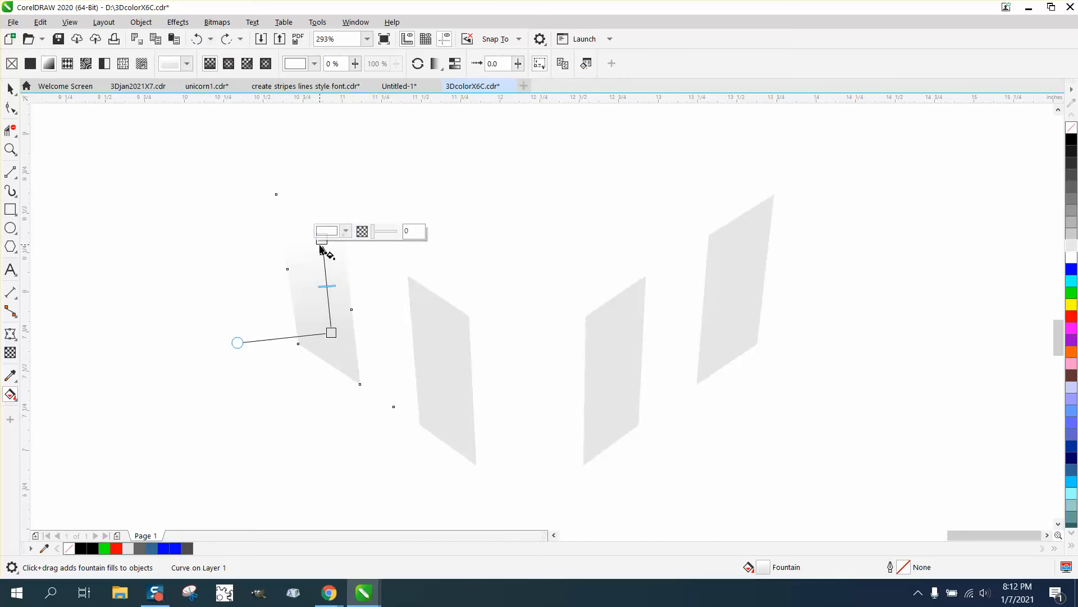
pyautogui.moveTo(320, 243); pyautogui.dragTo(319, 197)
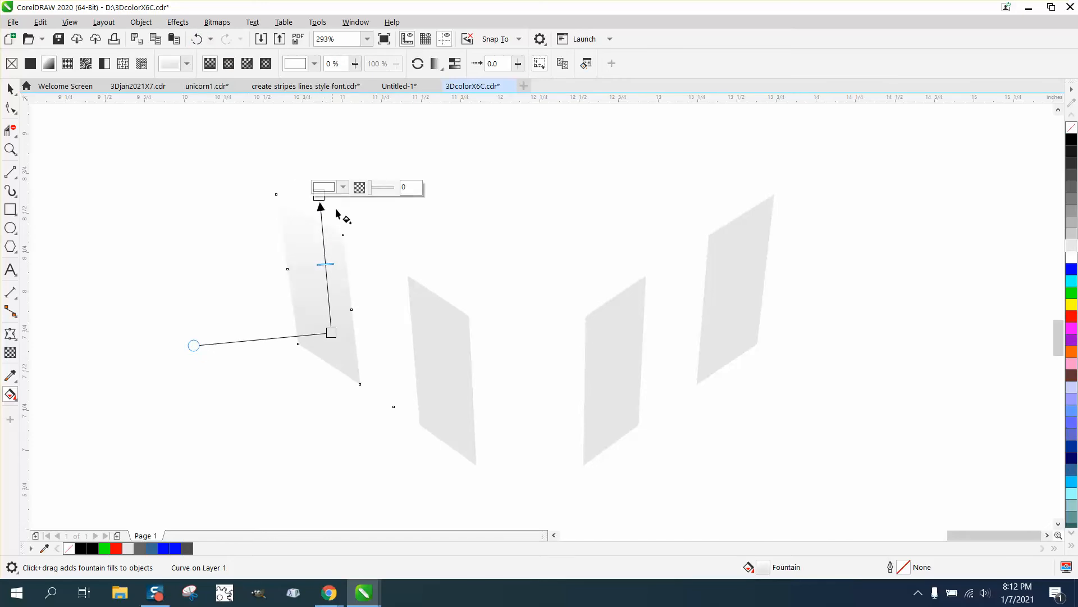
pyautogui.click(319, 183)
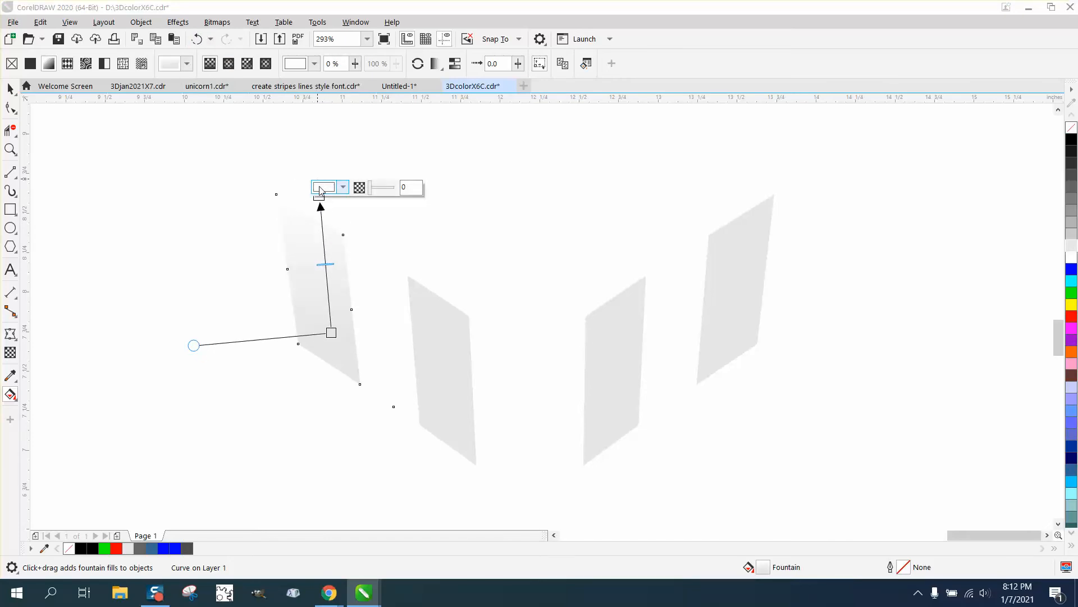
# Step: Give the two inner off-page stripes vertical fountain fills fading from light gray at the bottom to white above their upper edges
pyautogui.click(10, 89)
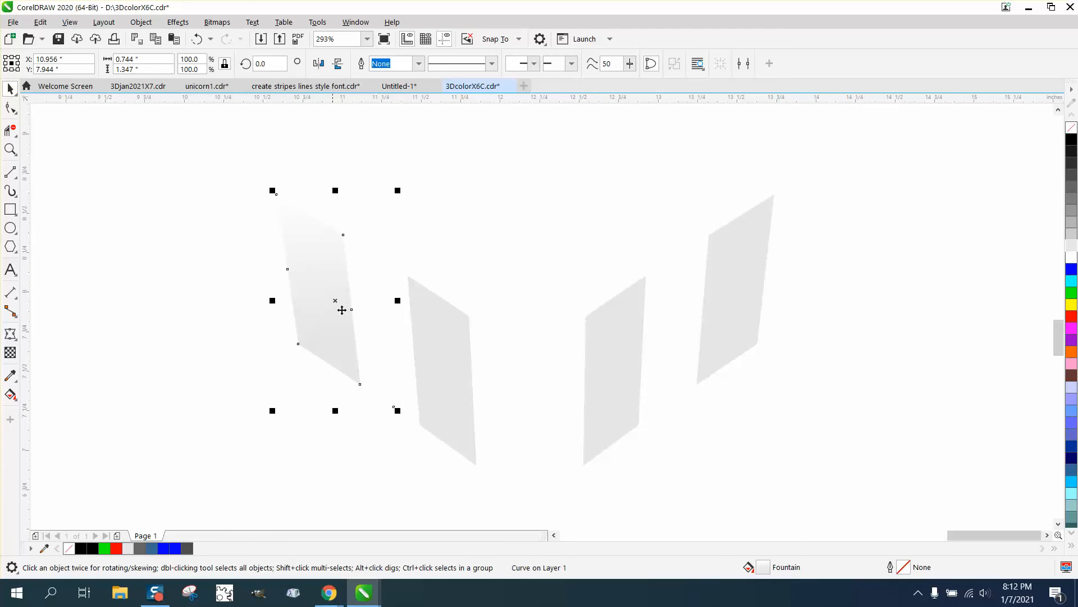
pyautogui.click(434, 366)
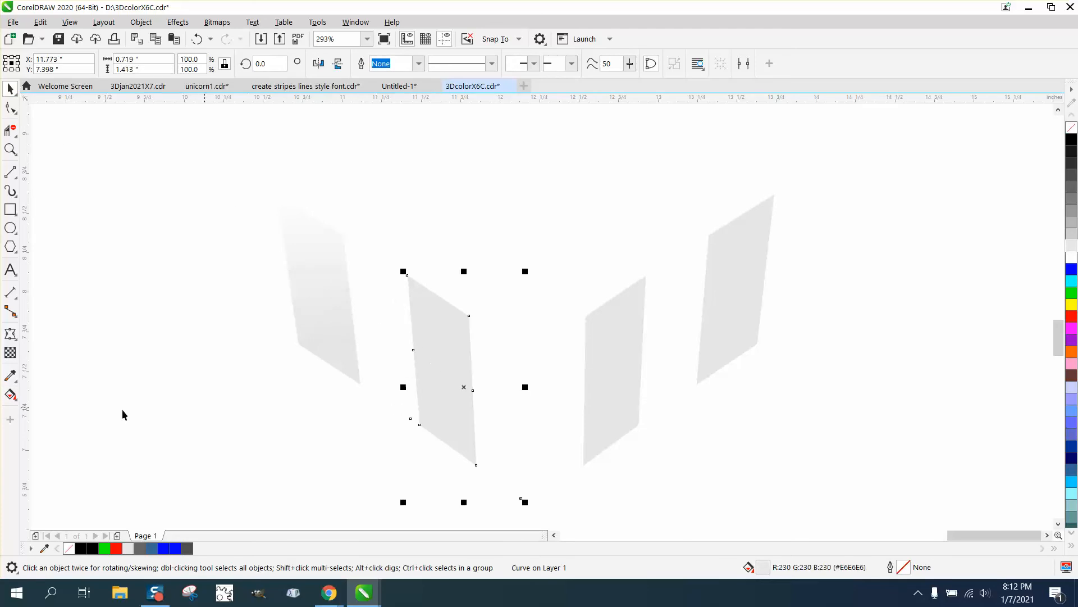
pyautogui.click(10, 394)
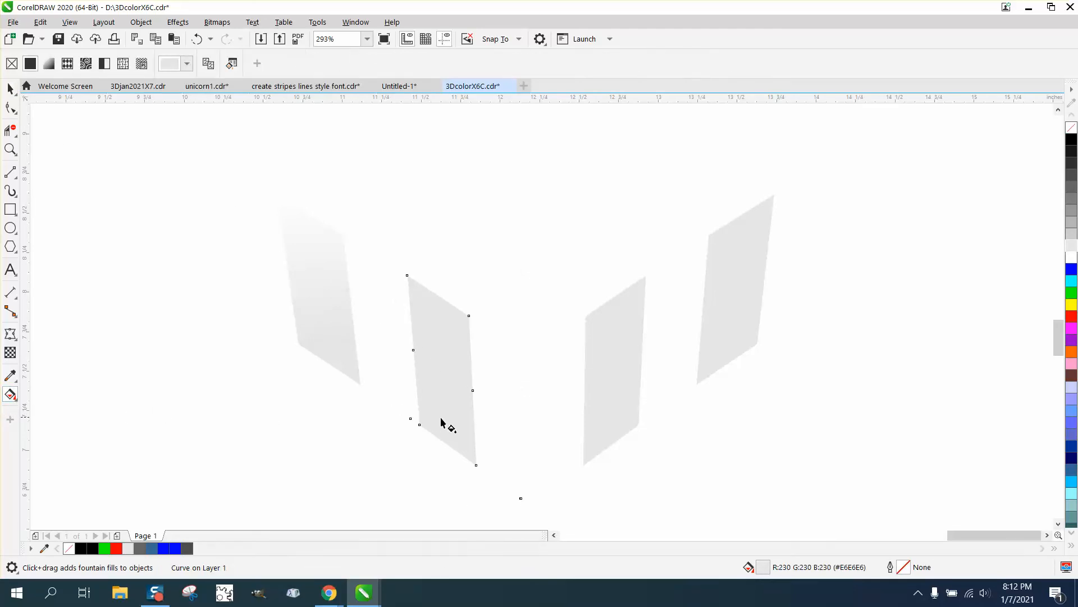
pyautogui.moveTo(445, 418); pyautogui.dragTo(437, 271)
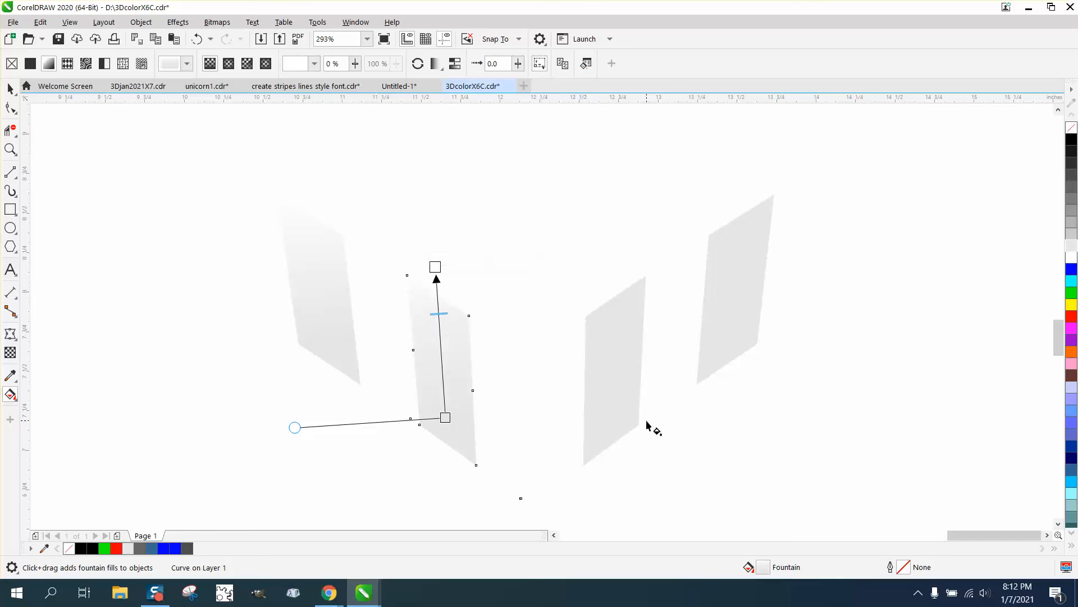
pyautogui.click(612, 413)
pyautogui.moveTo(616, 424); pyautogui.dragTo(617, 264)
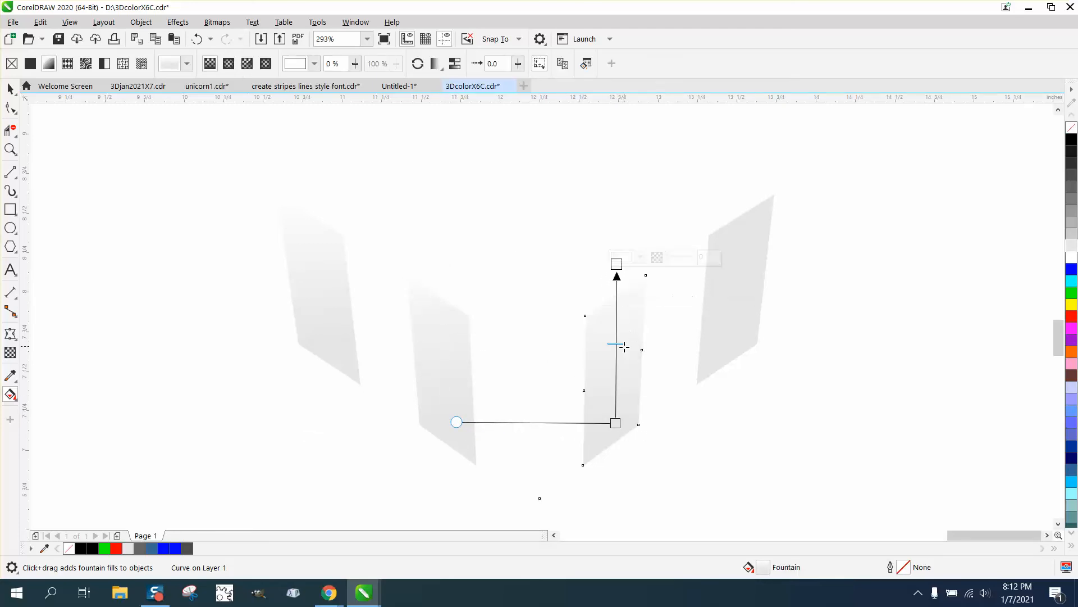
# Step: Apply an upward gray-to-white fountain fill to the rightmost stripe and shift its blend midpoint toward the white end
pyautogui.click(723, 326)
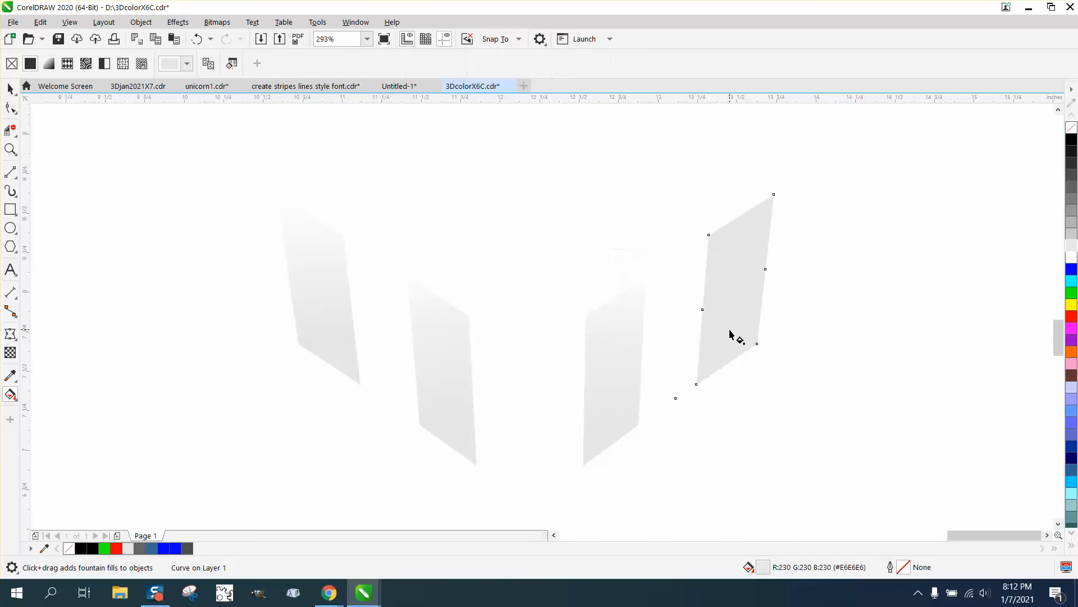
pyautogui.moveTo(732, 341); pyautogui.dragTo(734, 198)
pyautogui.moveTo(736, 269); pyautogui.dragTo(734, 240)
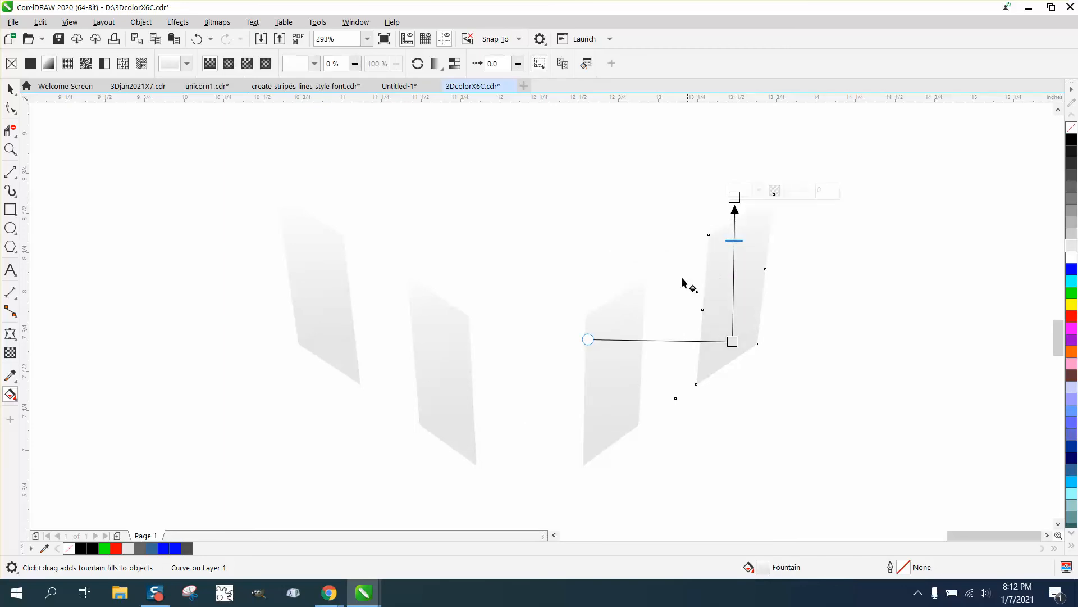
# Step: Select all four gradient stripes and nudge them 8 inches left, back onto the cube's white side stripes
pyautogui.click(10, 88)
pyautogui.click(209, 152)
pyautogui.scroll(-4, 648, 268)
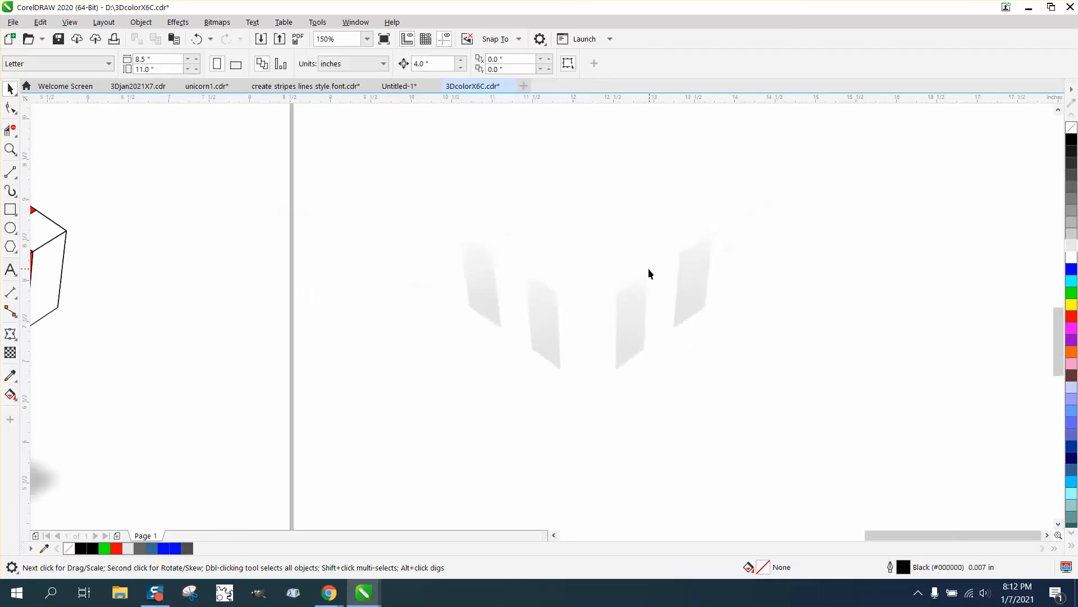
pyautogui.moveTo(724, 323); pyautogui.dragTo(748, 358)
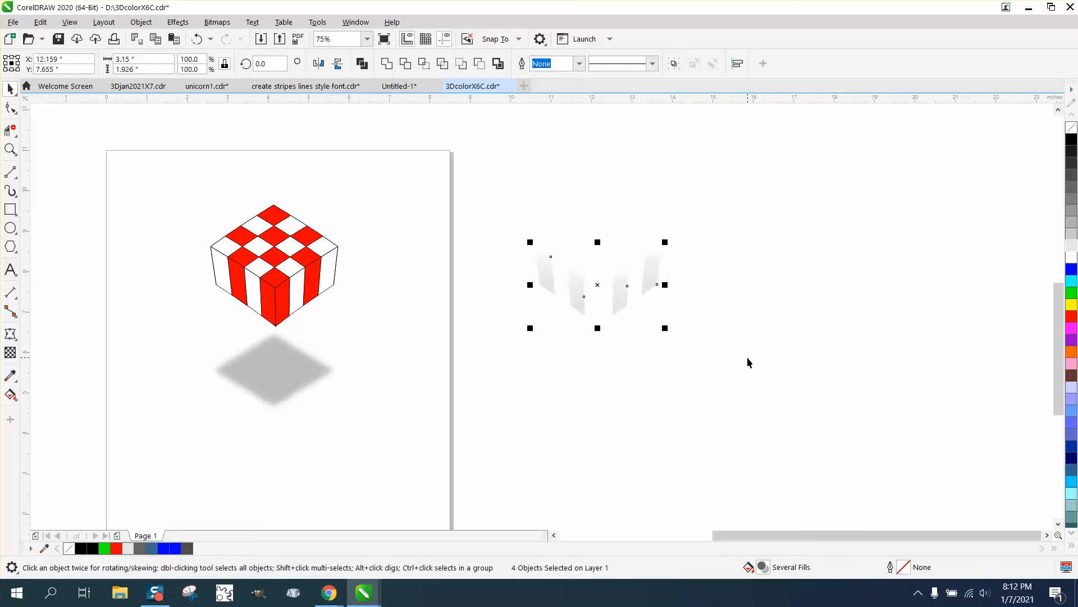
pyautogui.press('Left')
pyautogui.press('Left')
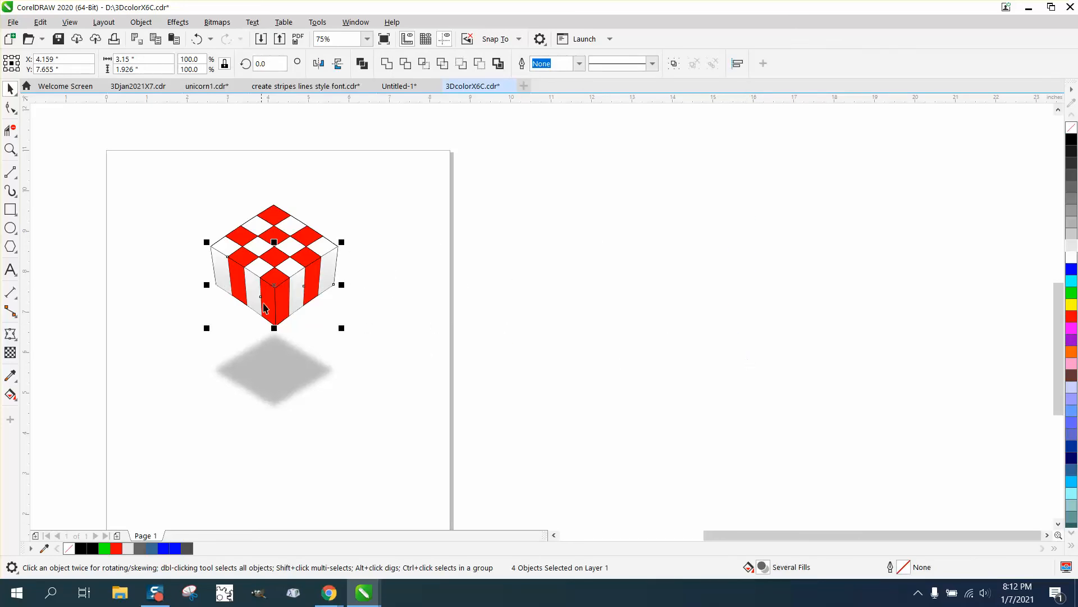
# Step: Examine the shaded cube up close and compare its side stripes with the cube in the reference photo
pyautogui.click(11, 149)
pyautogui.moveTo(162, 169); pyautogui.dragTo(426, 336)
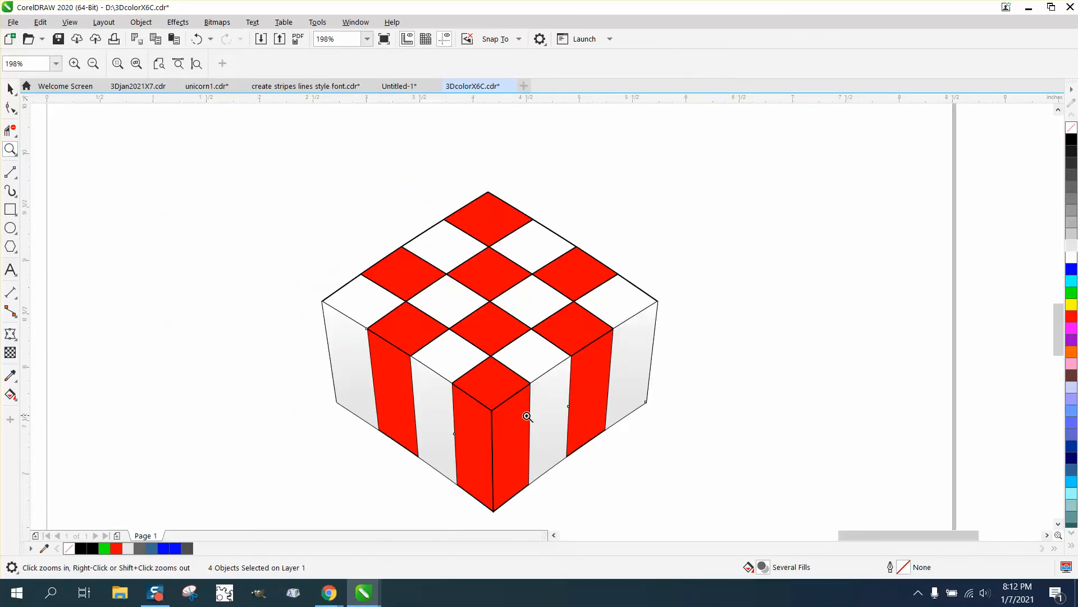
pyautogui.rightClick(405, 360)
pyautogui.rightClick(393, 351)
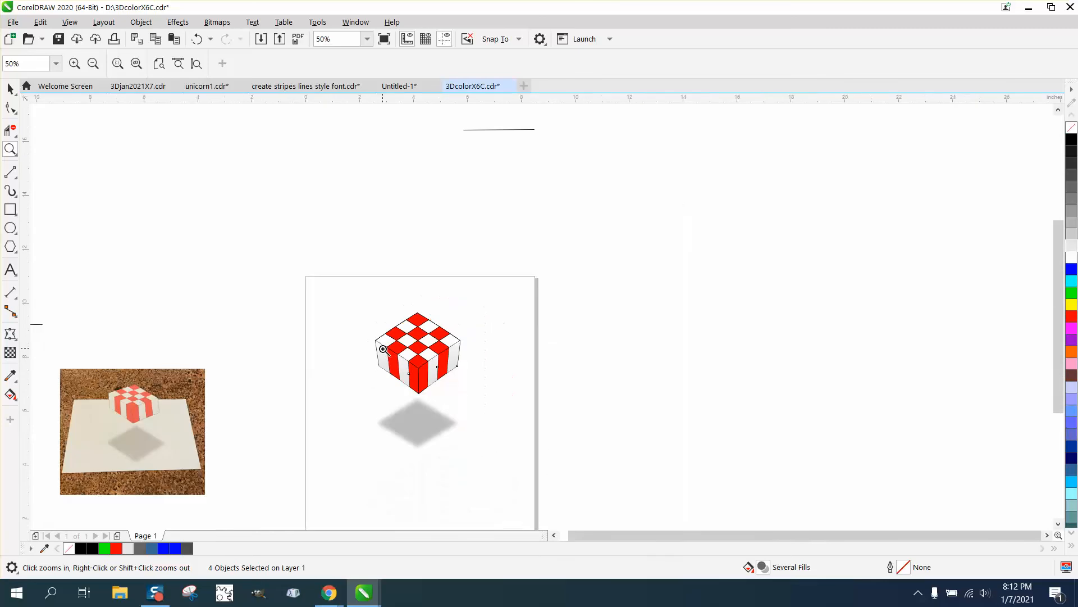
pyautogui.moveTo(94, 381); pyautogui.dragTo(201, 430)
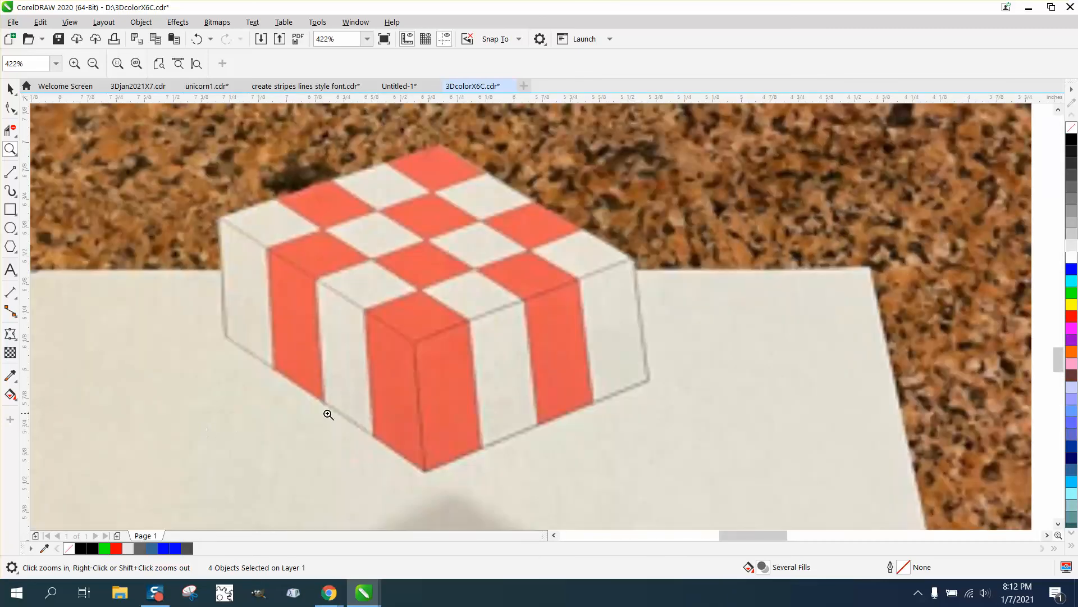
pyautogui.rightClick(338, 383)
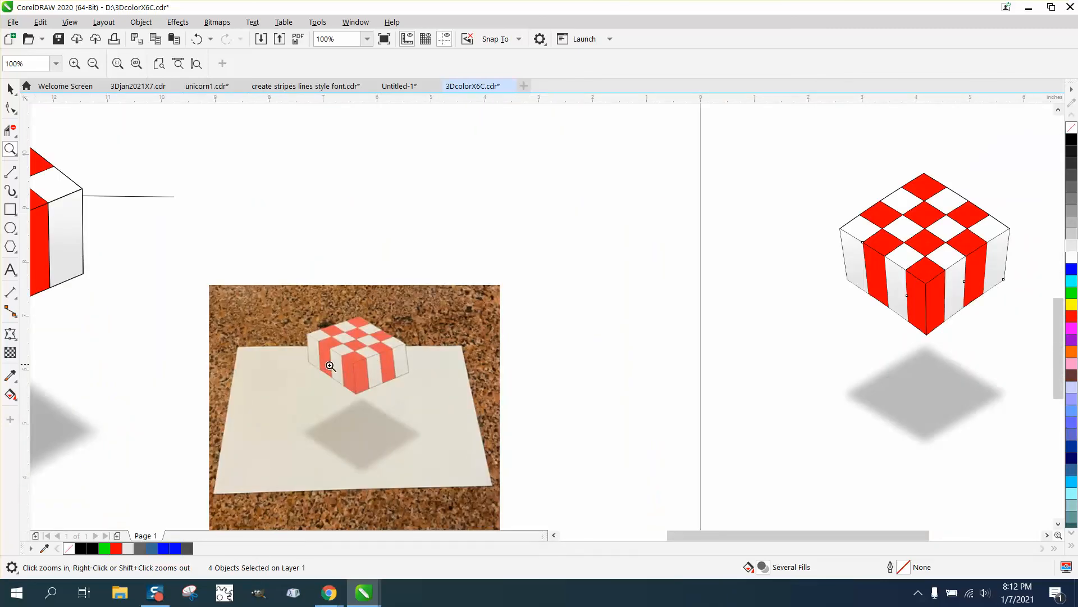
pyautogui.rightClick(380, 365)
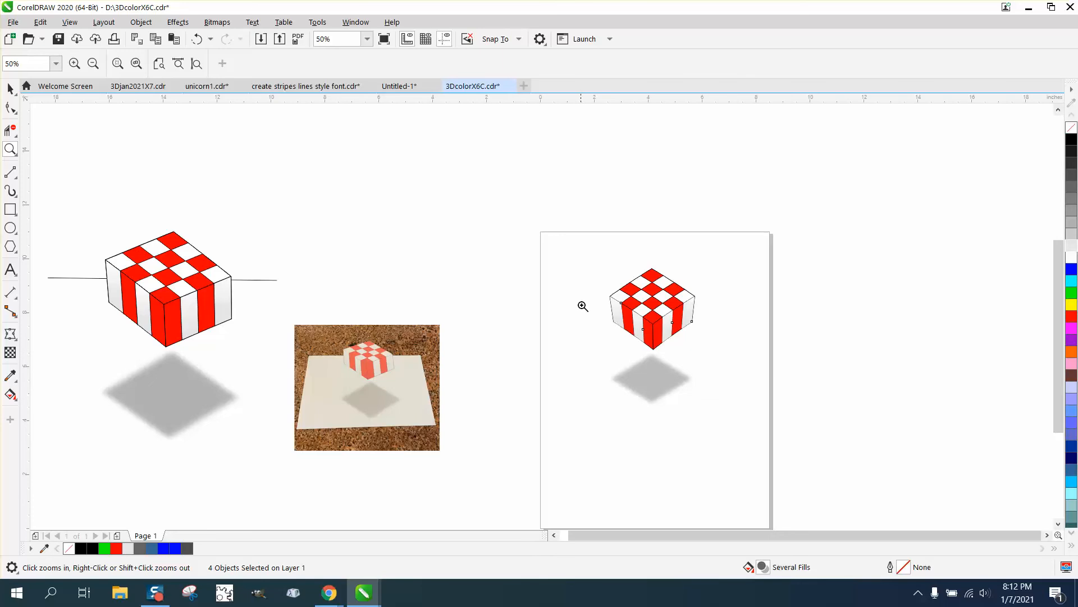
# Step: Shift the fountain fill midpoints of the four shaded side stripes upward, closer to their white ends
pyautogui.moveTo(601, 275); pyautogui.dragTo(732, 359)
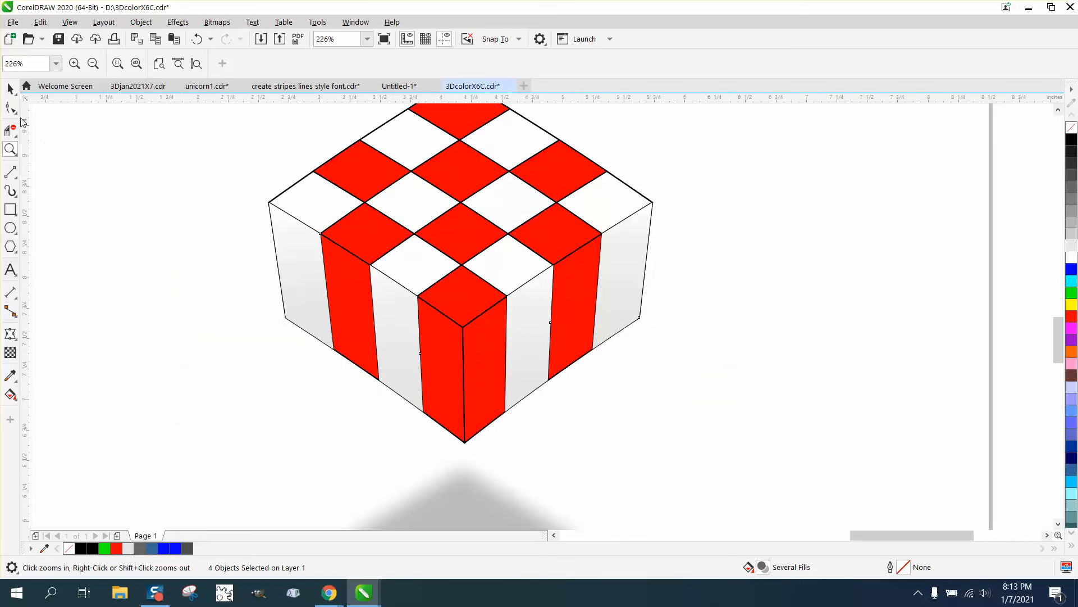
pyautogui.click(10, 88)
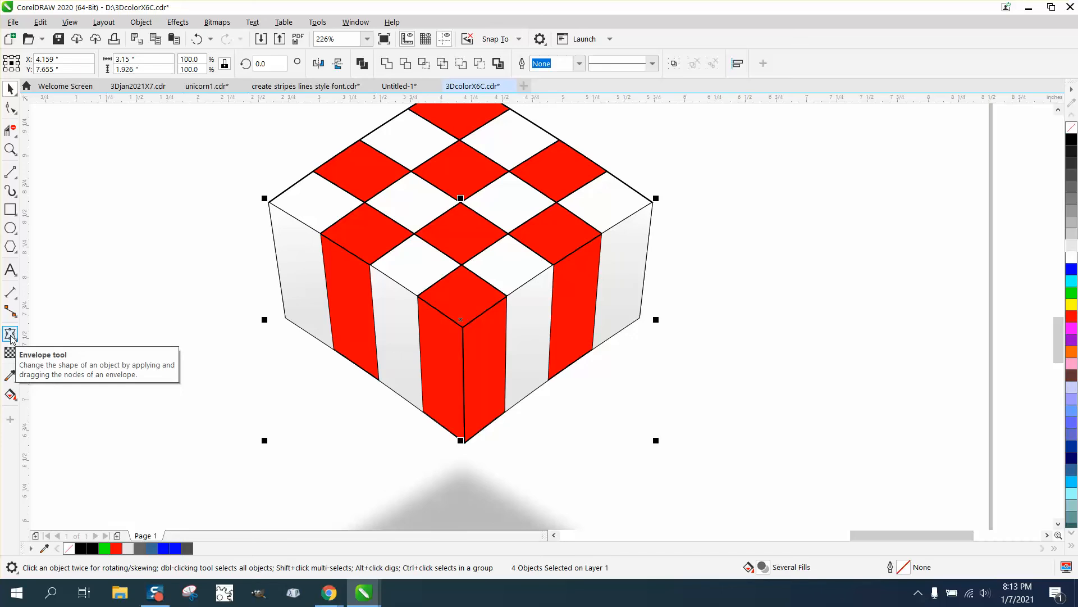
pyautogui.click(10, 395)
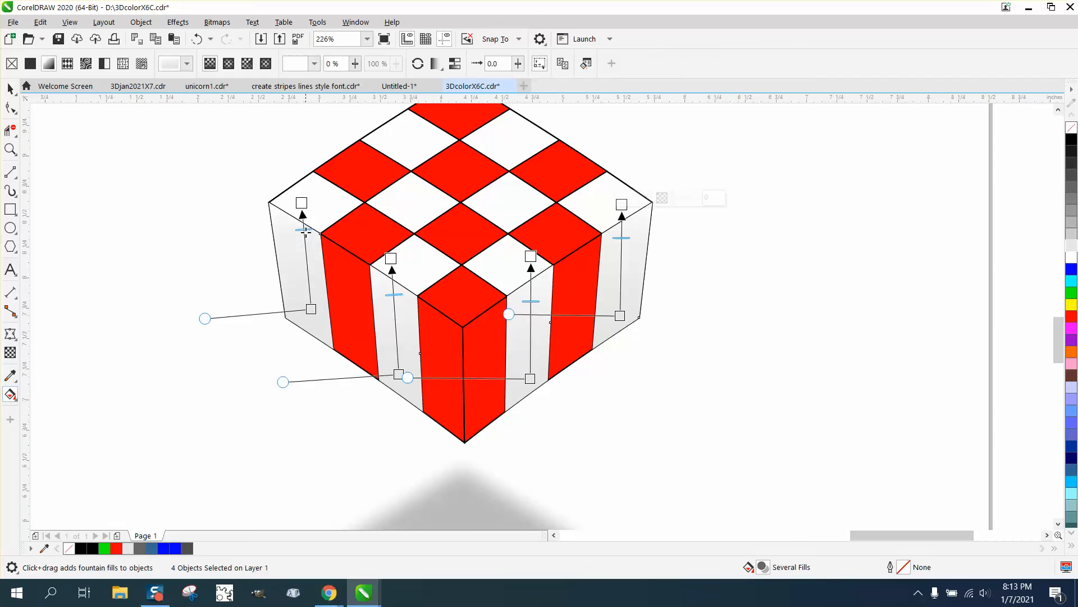
pyautogui.moveTo(394, 295); pyautogui.dragTo(392, 280)
pyautogui.moveTo(532, 302); pyautogui.dragTo(532, 283)
pyautogui.moveTo(625, 239); pyautogui.dragTo(623, 226)
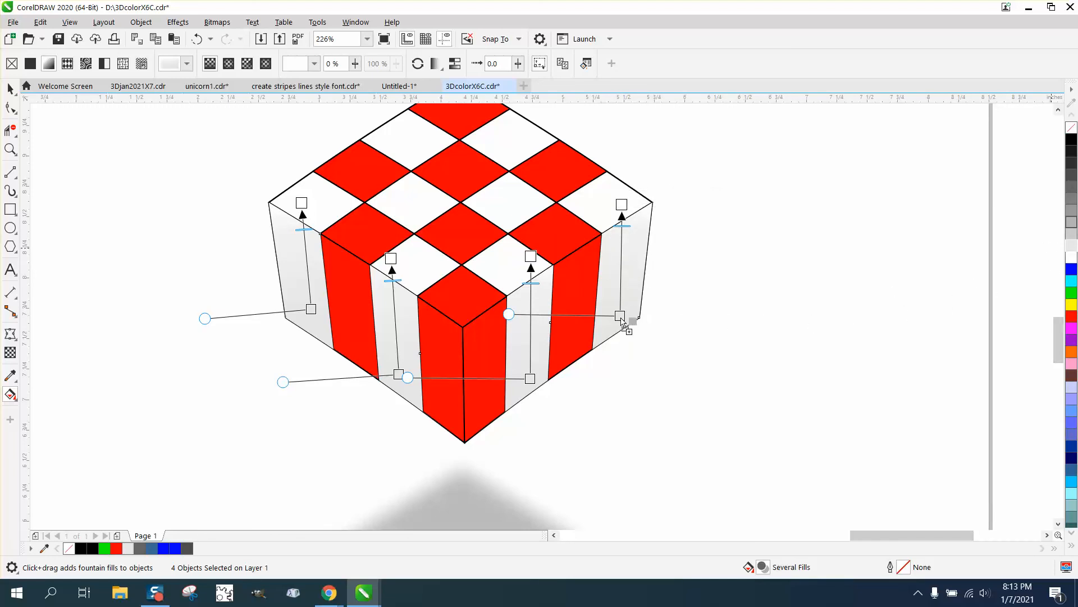
# Step: Give the rightmost stripe's fountain fill a darker gray lower end, lower its midpoint to about mid-gradient, and clear the selection
pyautogui.moveTo(624, 325); pyautogui.dragTo(620, 317)
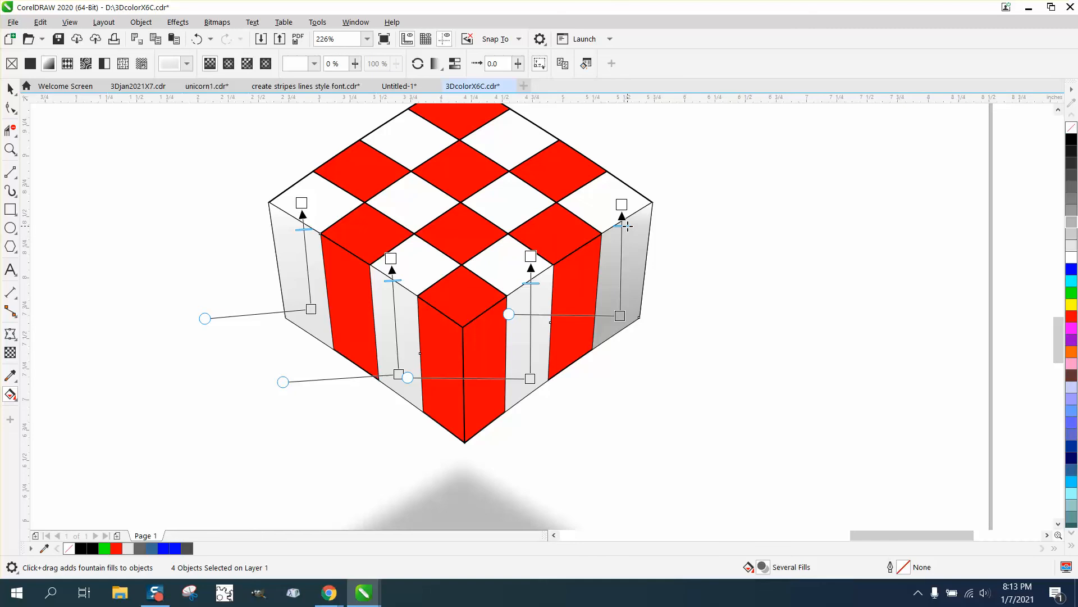
pyautogui.moveTo(628, 225); pyautogui.dragTo(626, 267)
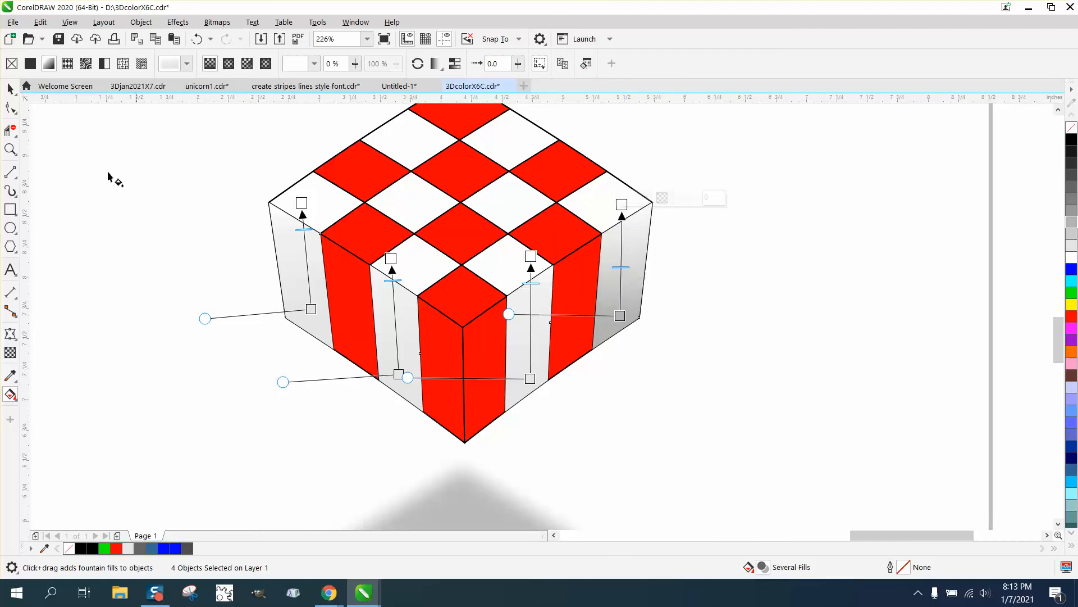
pyautogui.click(9, 90)
pyautogui.click(713, 256)
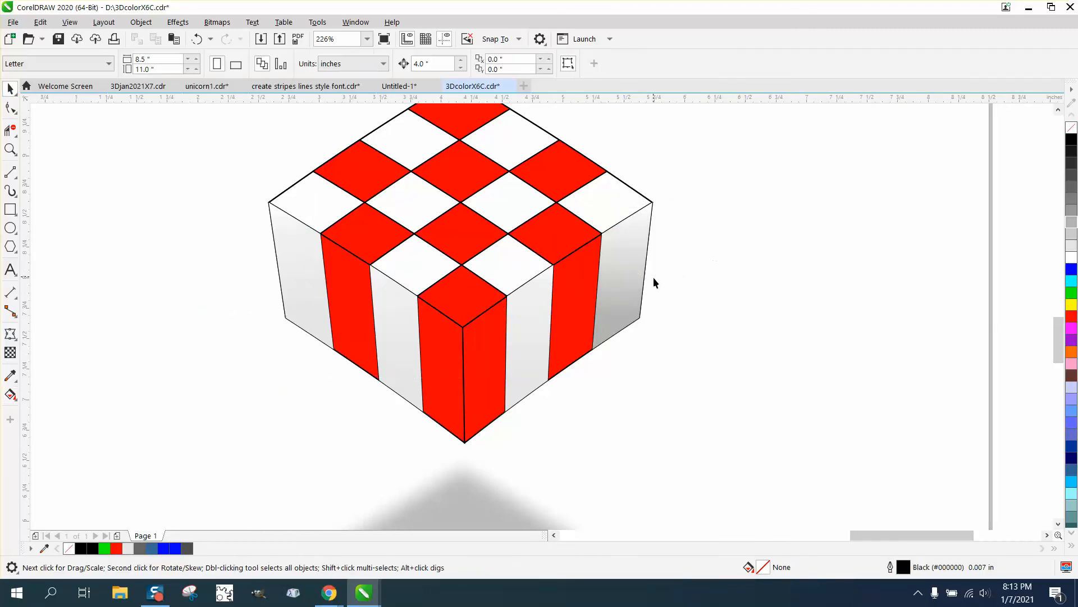
pyautogui.scroll(-3, 652, 278)
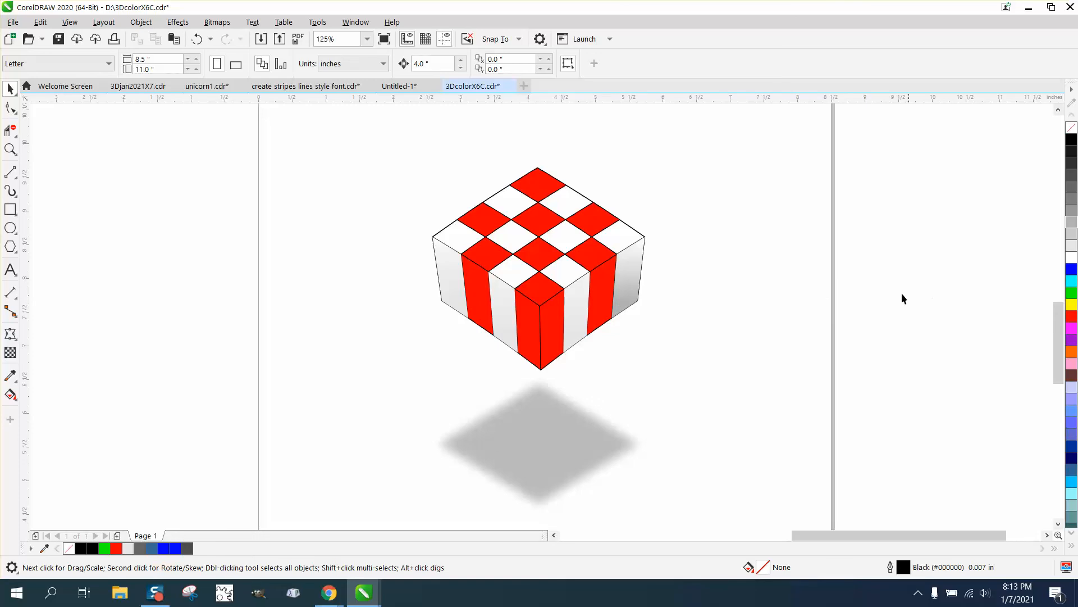
# Step: Give the fountain fills of the two inner white side stripes a darker gray lower end
pyautogui.click(564, 304)
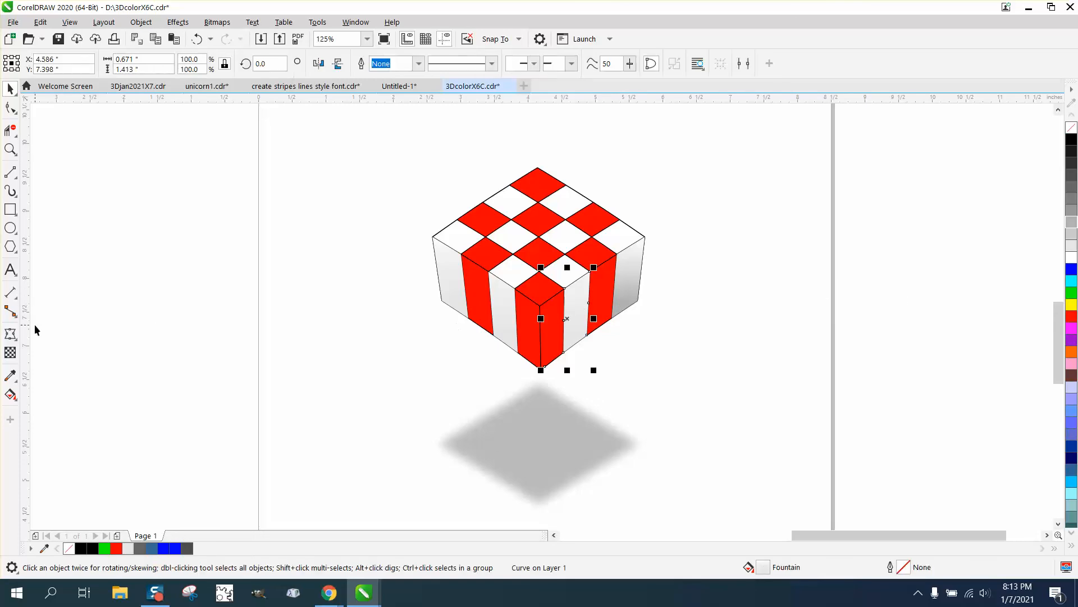
pyautogui.click(10, 396)
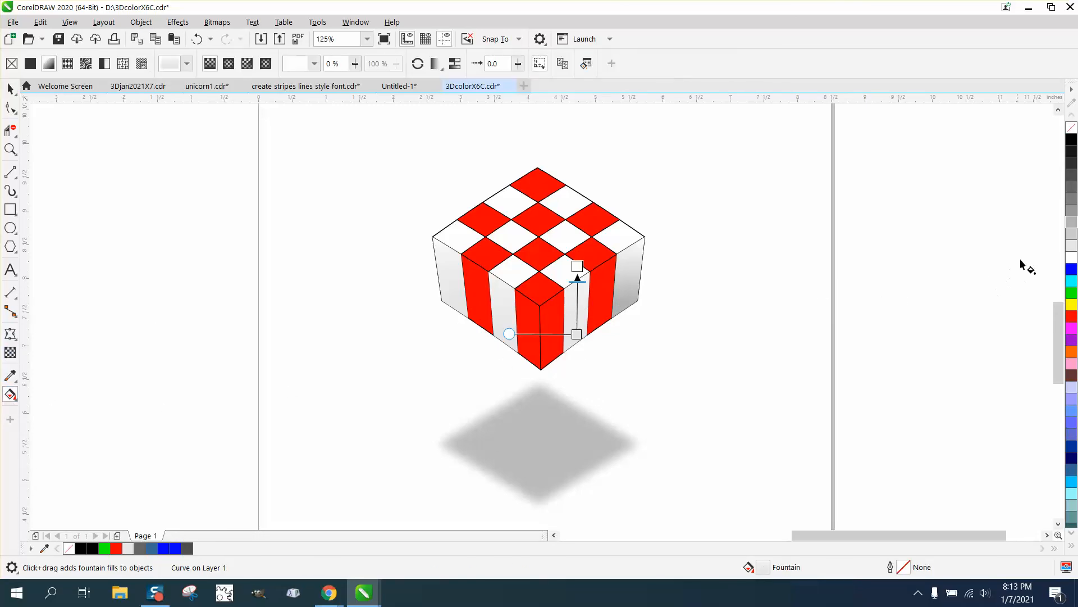
pyautogui.moveTo(1070, 230); pyautogui.dragTo(576, 334)
pyautogui.click(501, 315)
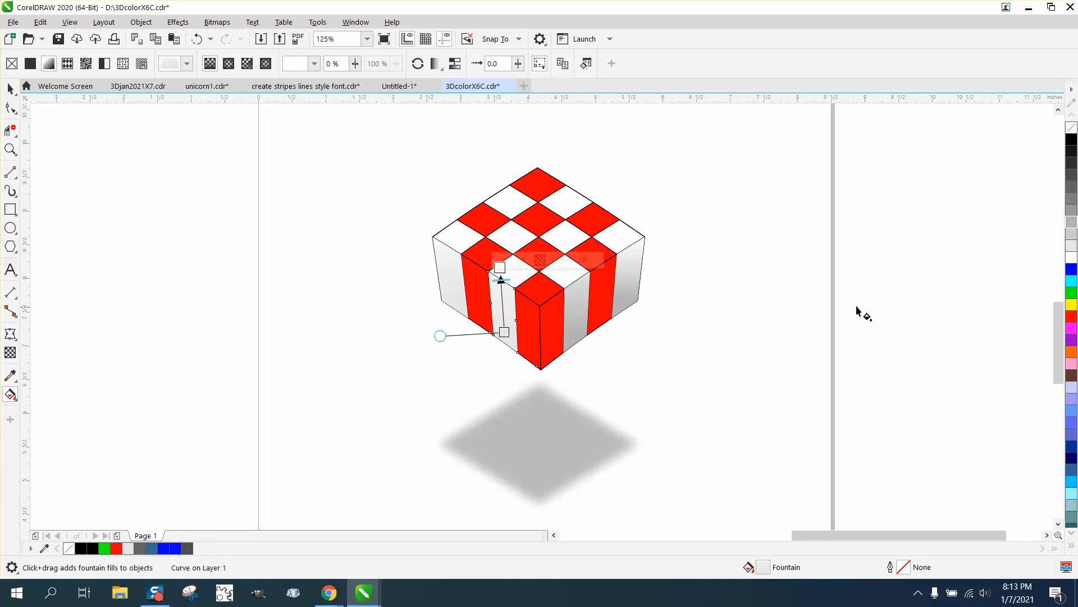
pyautogui.moveTo(1073, 246); pyautogui.dragTo(505, 332)
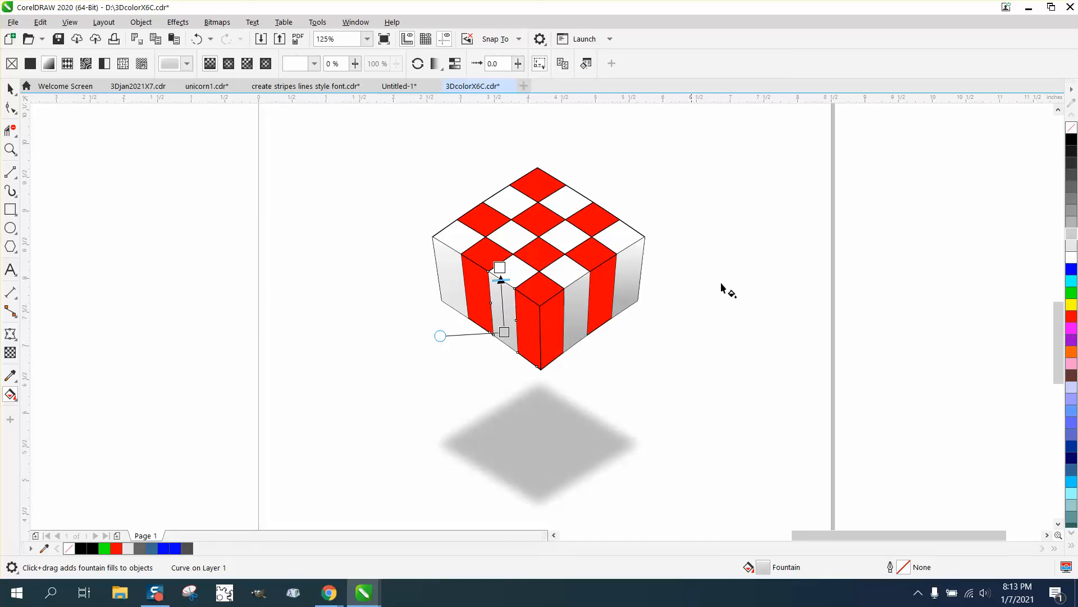
# Step: Give the leftmost stripe's fountain fill a darker gray lower end and lower its midpoint toward mid-gradient, keeping the fill a gradient
pyautogui.moveTo(1074, 232); pyautogui.dragTo(452, 302)
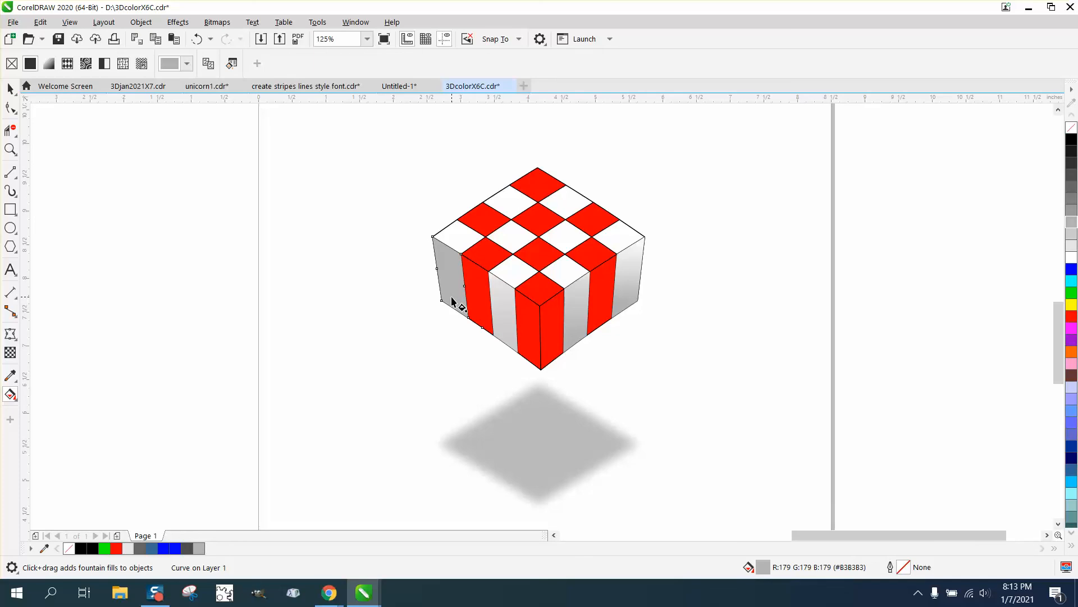
pyautogui.click(204, 41)
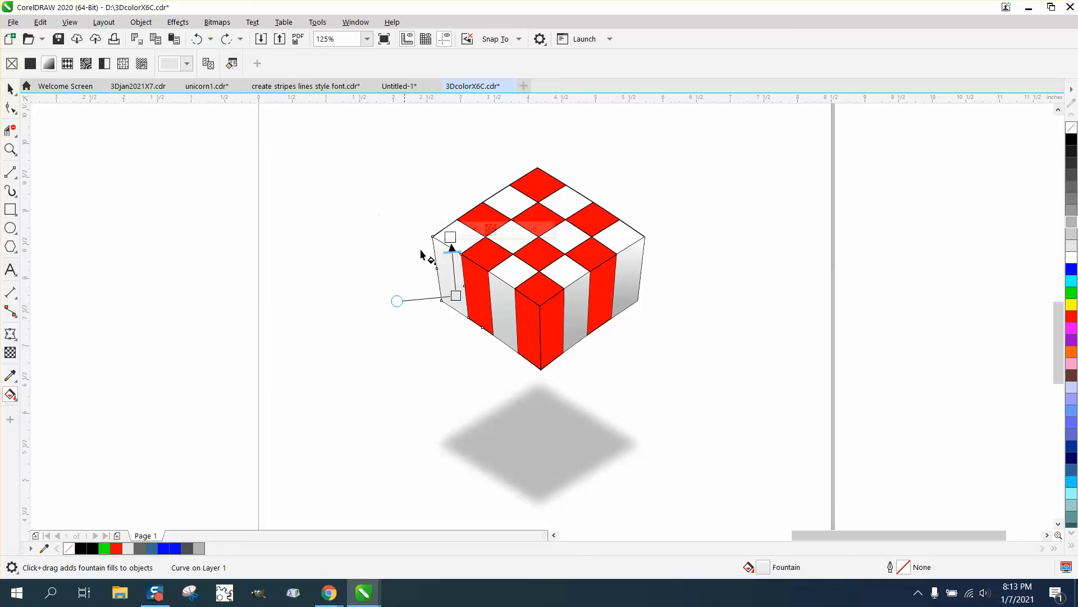
pyautogui.moveTo(770, 294); pyautogui.dragTo(455, 295)
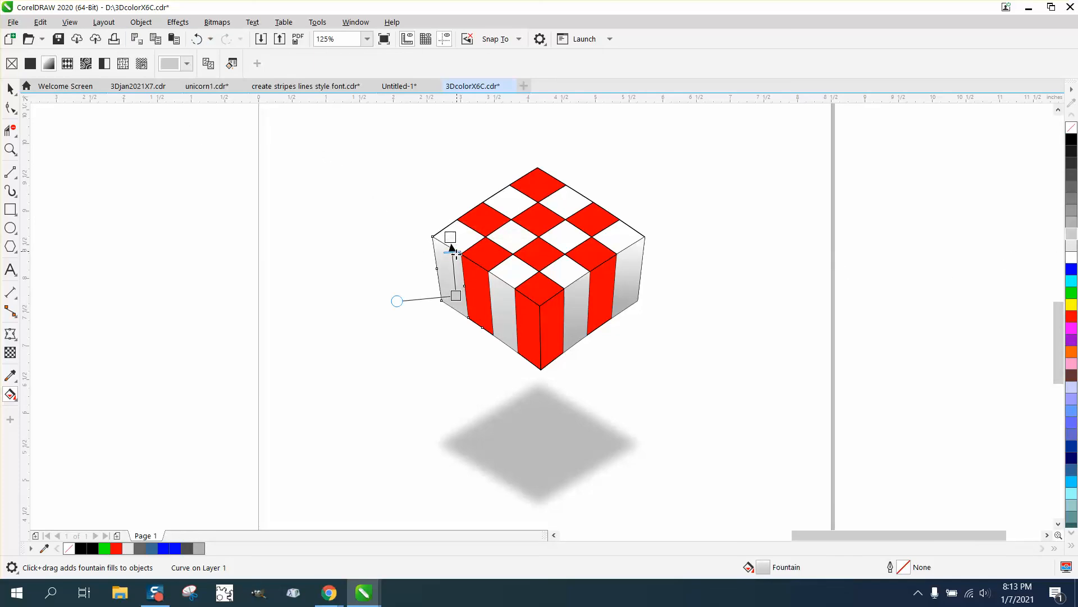
# Step: Lower the fountain fill midpoints of the two inner side stripes to about mid-gradient, and clear the selection
pyautogui.click(508, 294)
pyautogui.moveTo(501, 280); pyautogui.dragTo(503, 294)
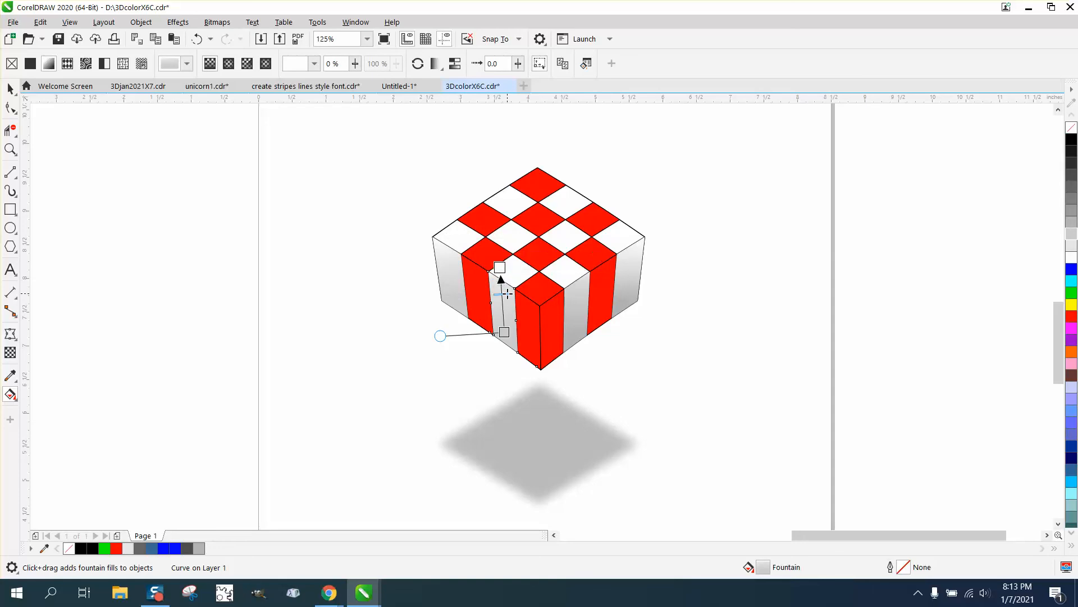
pyautogui.click(579, 306)
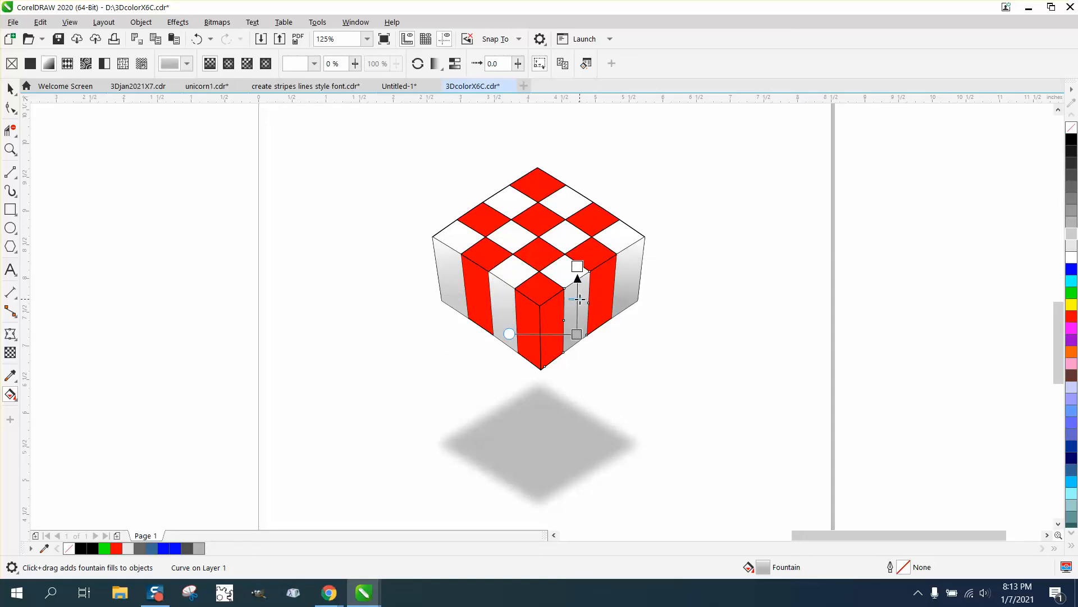
pyautogui.click(624, 289)
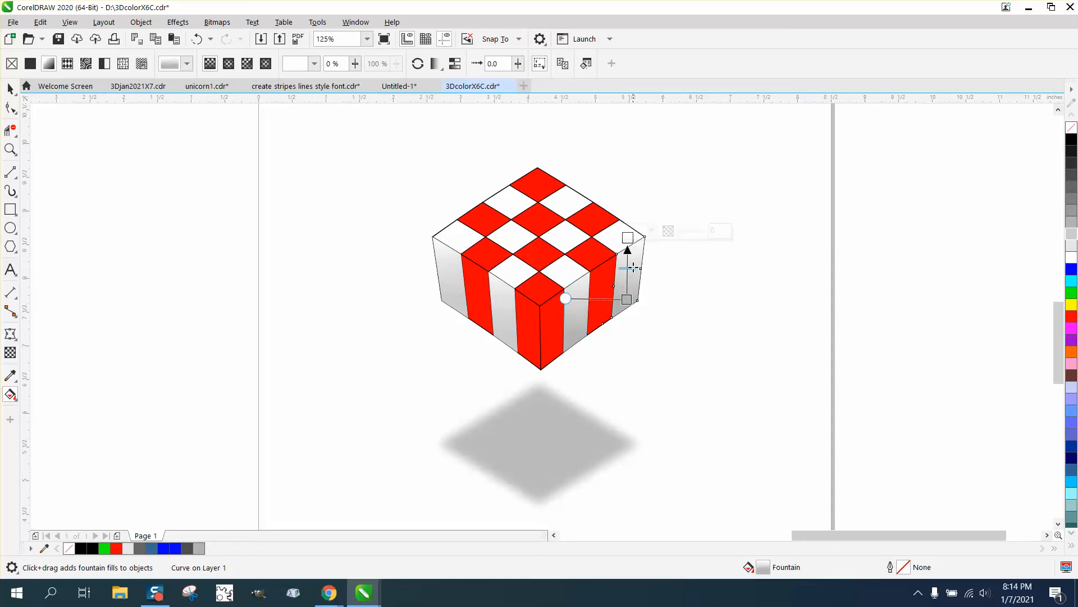
pyautogui.click(11, 89)
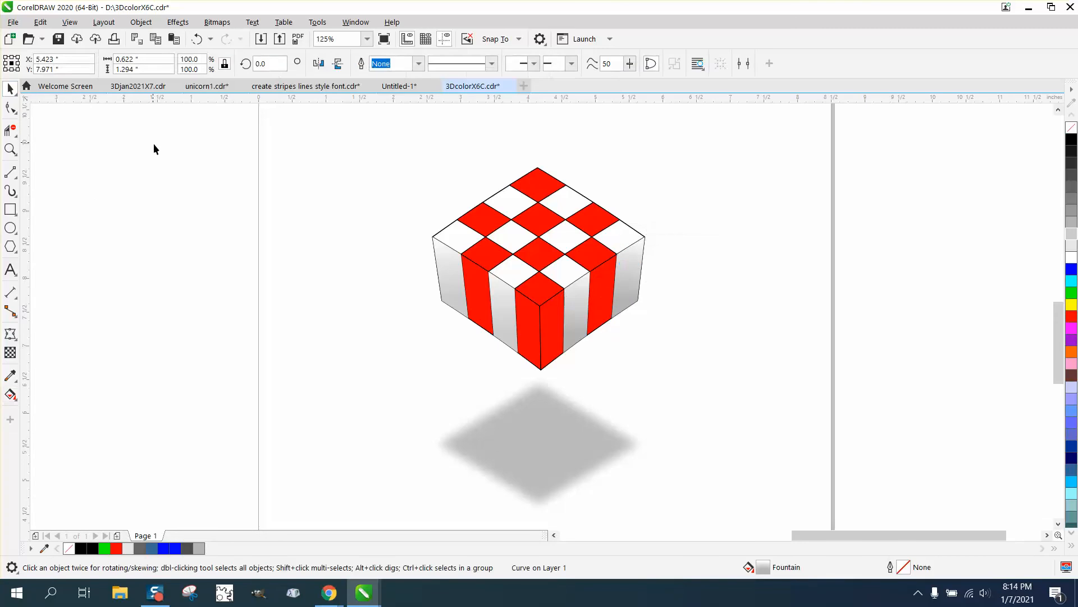
pyautogui.click(154, 148)
# Step: Nudge the short horizontal line above the page down 8 inches, so it sits beside the cube's right side
pyautogui.scroll(-2, 435, 331)
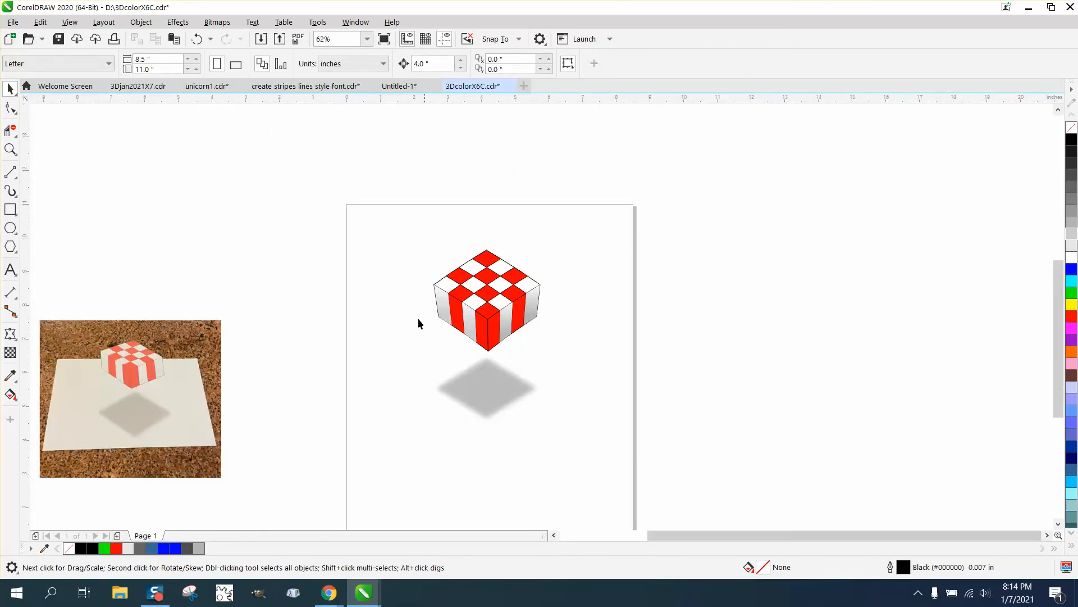
pyautogui.click(7, 158)
pyautogui.moveTo(399, 240); pyautogui.dragTo(632, 423)
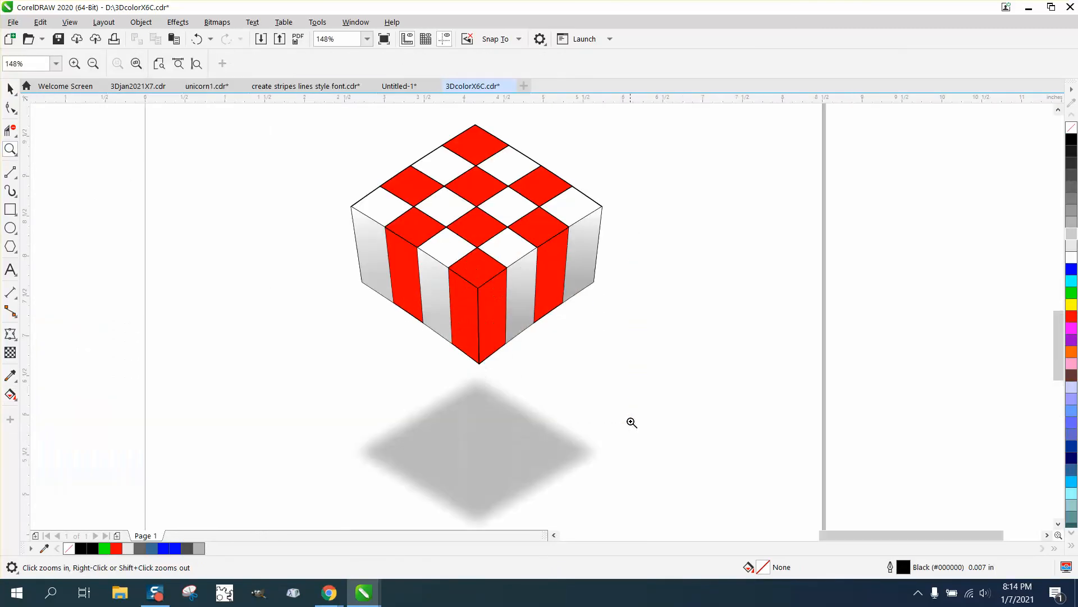
pyautogui.scroll(-2, 524, 333)
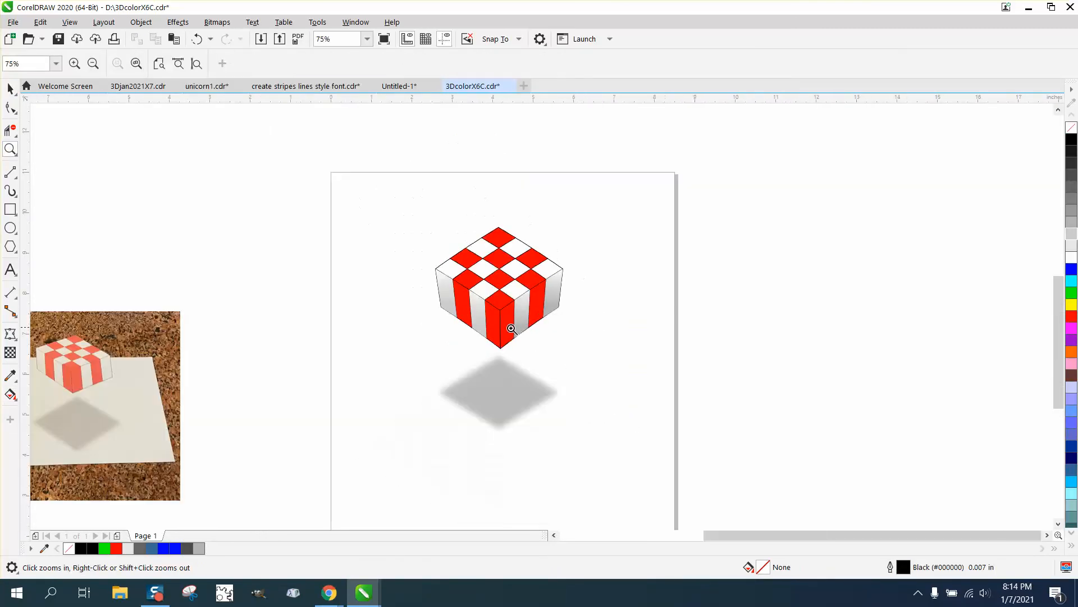
pyautogui.scroll(-4, 488, 283)
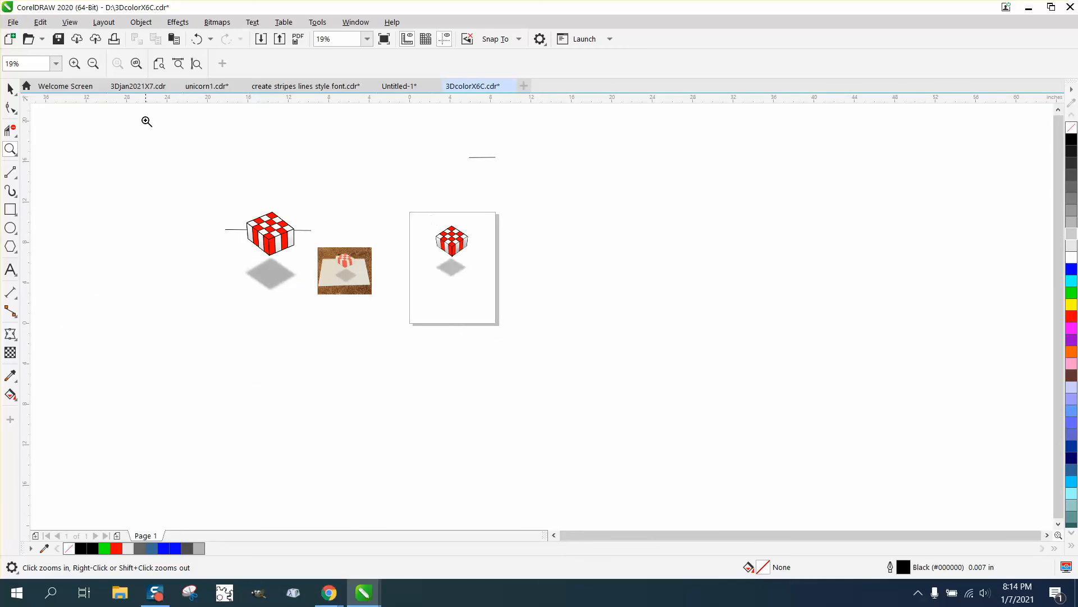
pyautogui.click(10, 88)
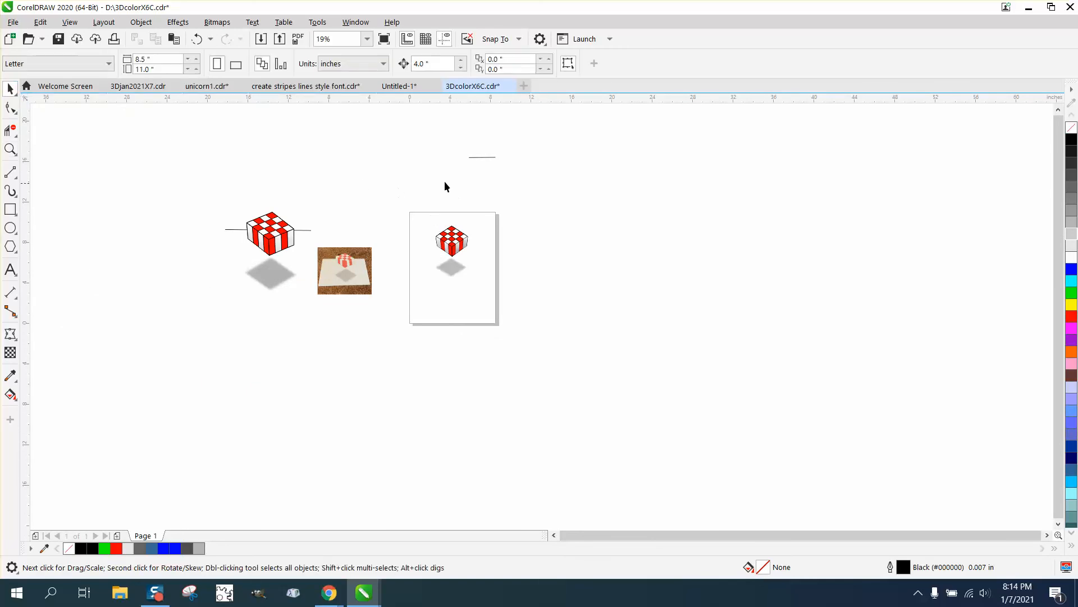
pyautogui.click(479, 157)
pyautogui.press('Down')
pyautogui.press('Down')
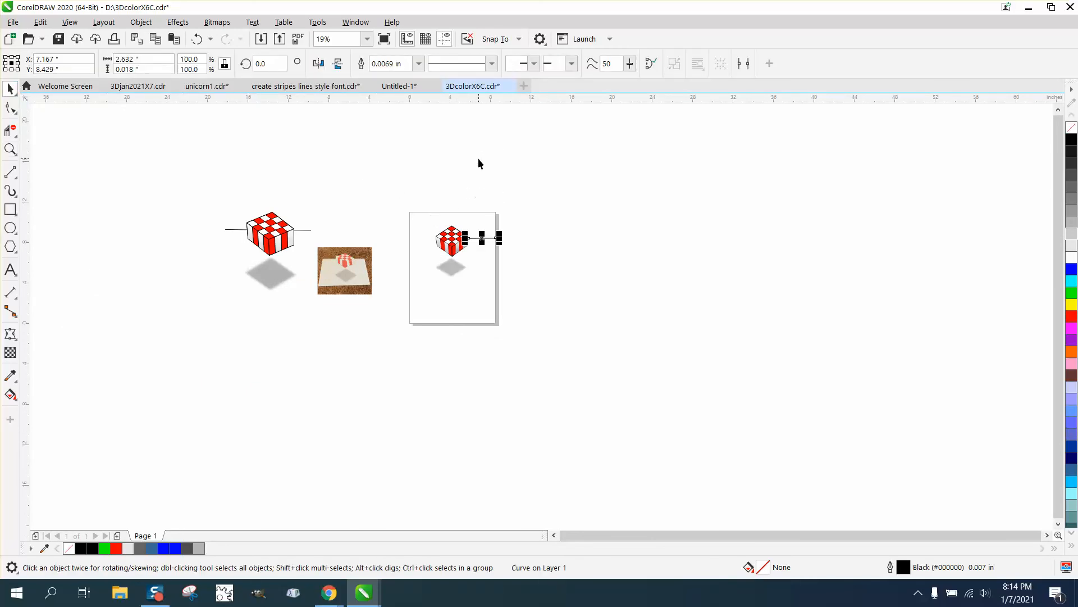
# Step: Nudge the other horizontal line, far above the page, down 16 inches to the cube's left side, and check both lines' placement
pyautogui.scroll(-2, 428, 162)
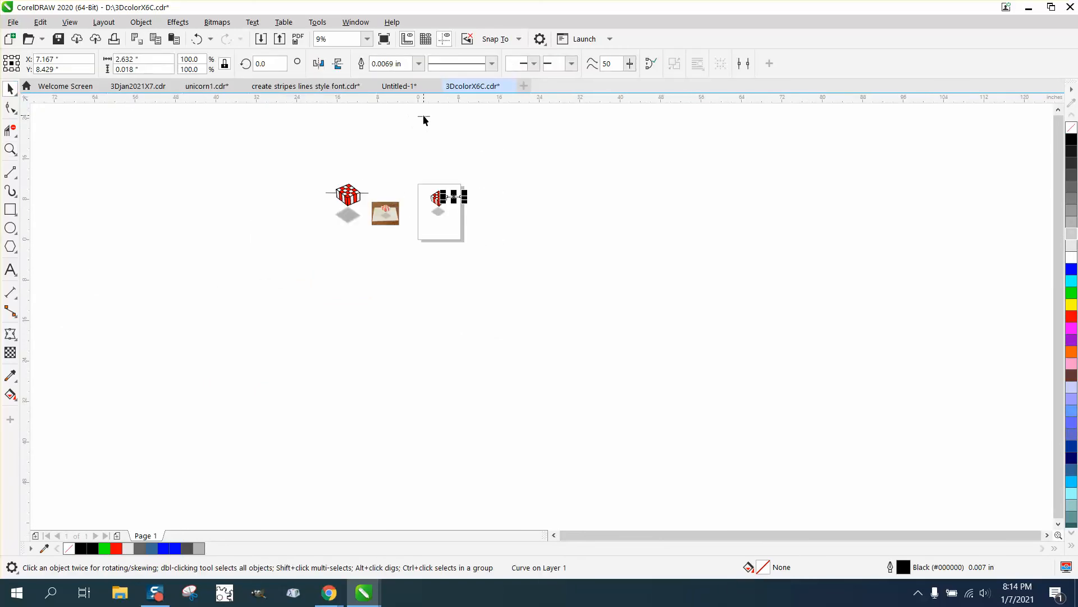
pyautogui.moveTo(424, 120); pyautogui.dragTo(425, 117)
pyautogui.press('Down')
pyautogui.press('Left')
pyautogui.press('Down')
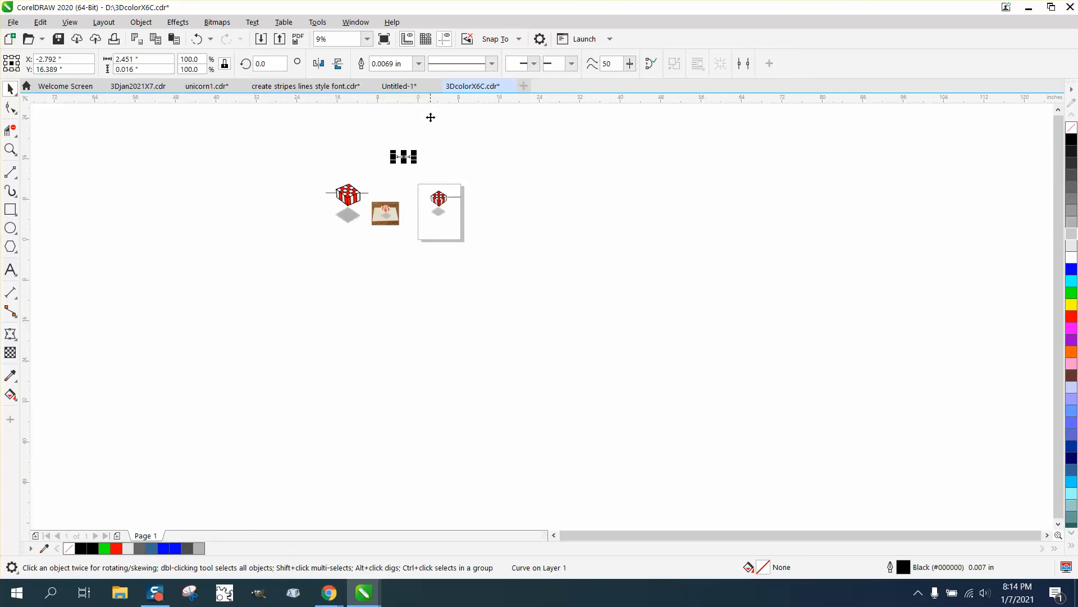
pyautogui.press('Down')
pyautogui.press('Down')
pyautogui.press('Right')
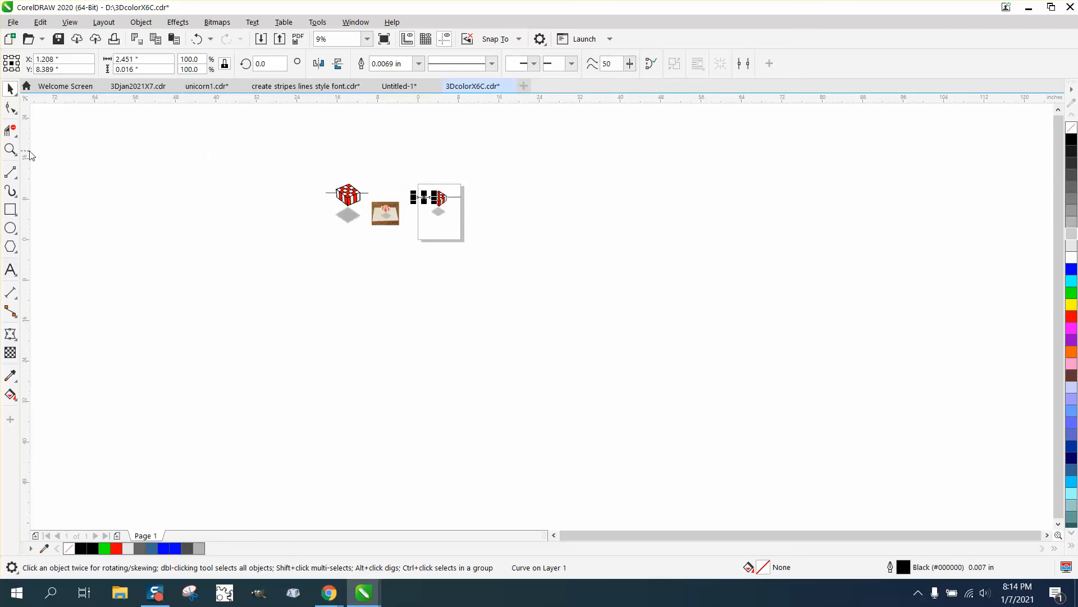
pyautogui.click(10, 149)
pyautogui.click(478, 218)
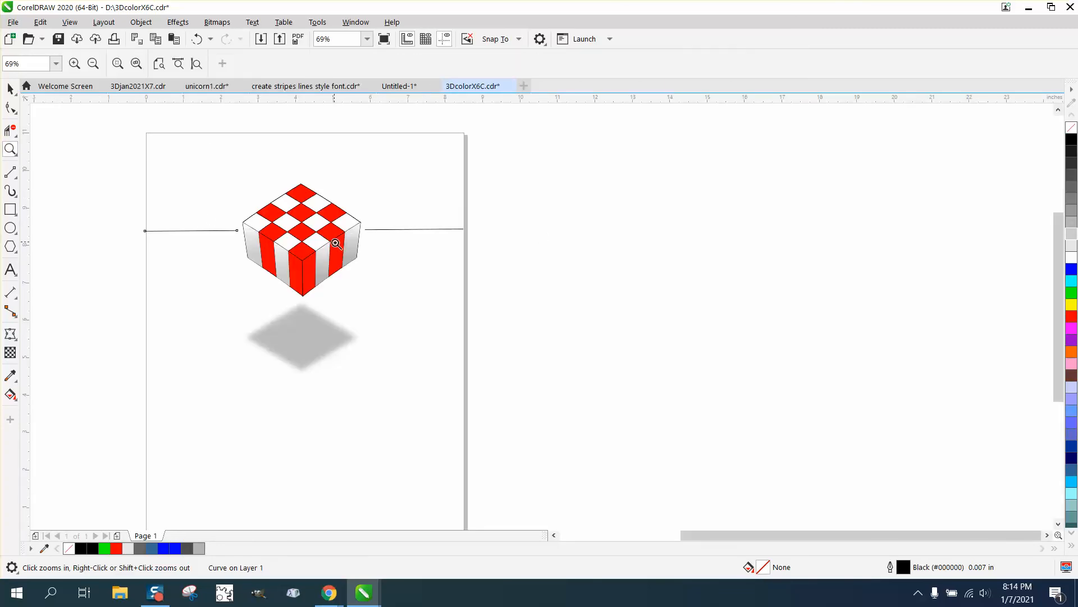
pyautogui.click(12, 90)
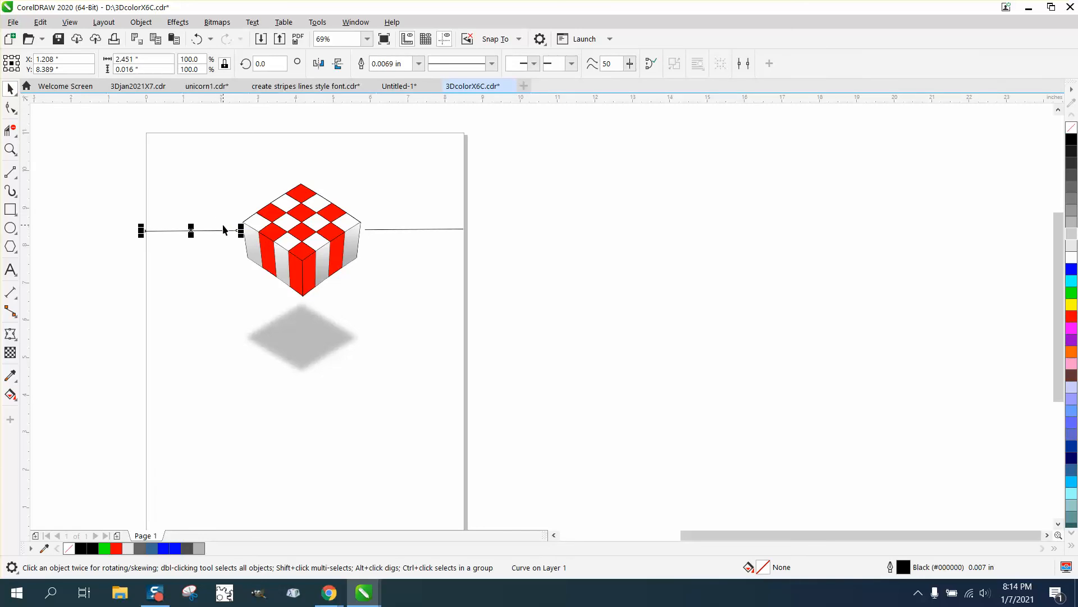
pyautogui.scroll(-5, 229, 220)
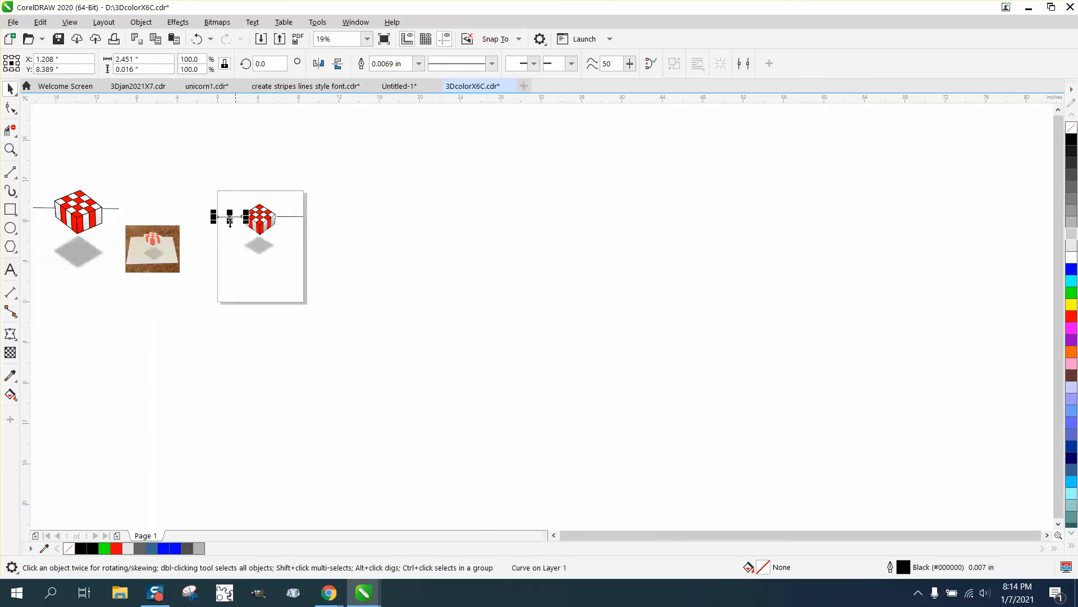